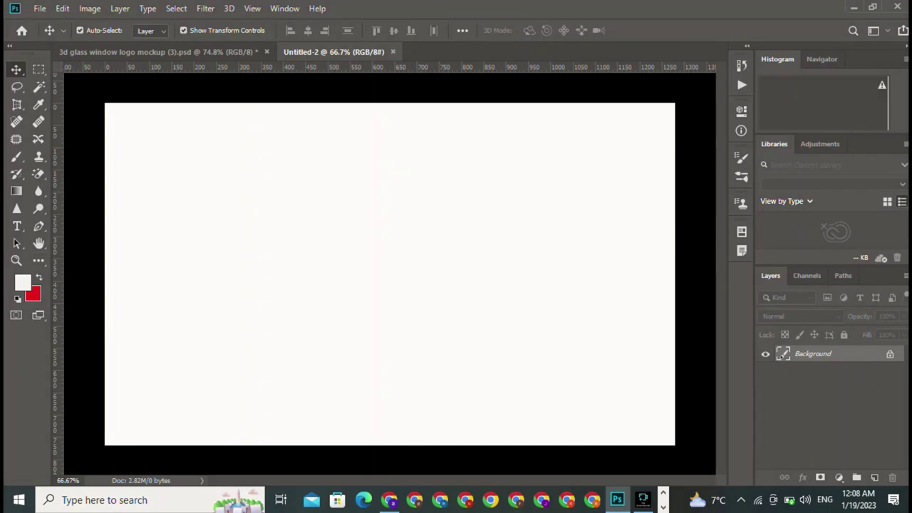
- Place eight vertical guides across the left half and one horizontal guide near Y 248 px
left_click_drag(56, 264, 211, 264)
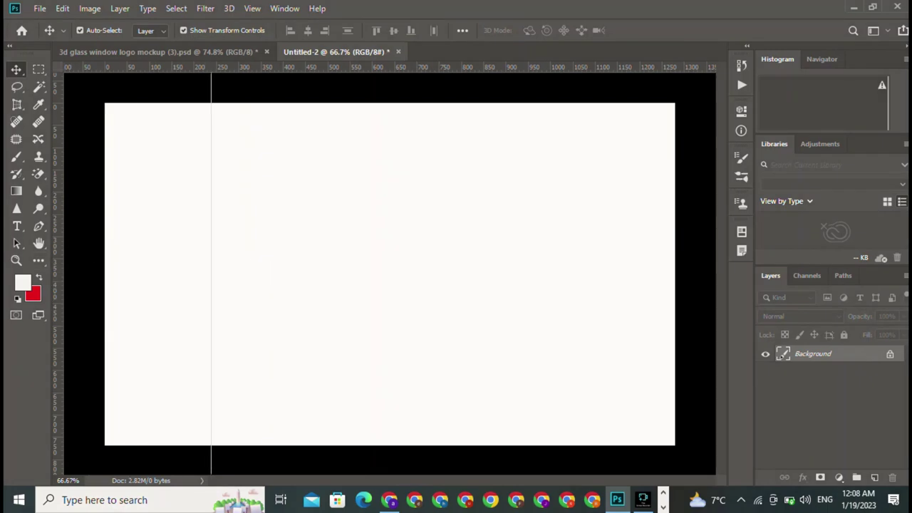
mouse_move(56, 281)
left_mouse_down()
mouse_move(120, 282)
mouse_move(220, 303)
left_mouse_up()
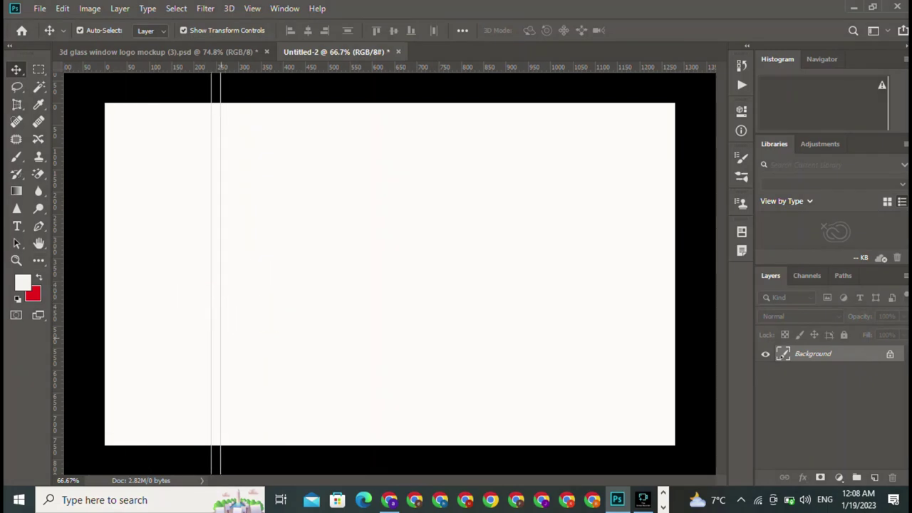
left_click_drag(55, 306, 248, 319)
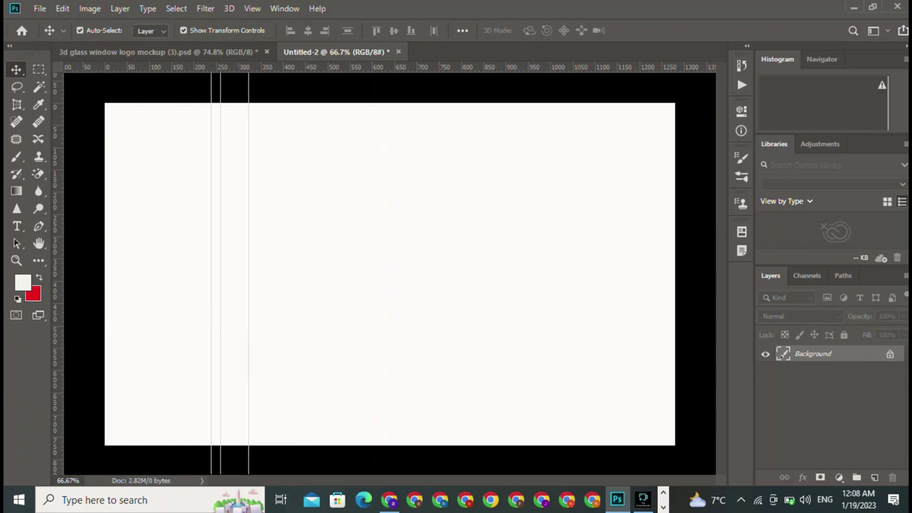
mouse_move(55, 321)
left_mouse_down()
mouse_move(190, 322)
mouse_move(266, 353)
mouse_move(259, 358)
left_mouse_up()
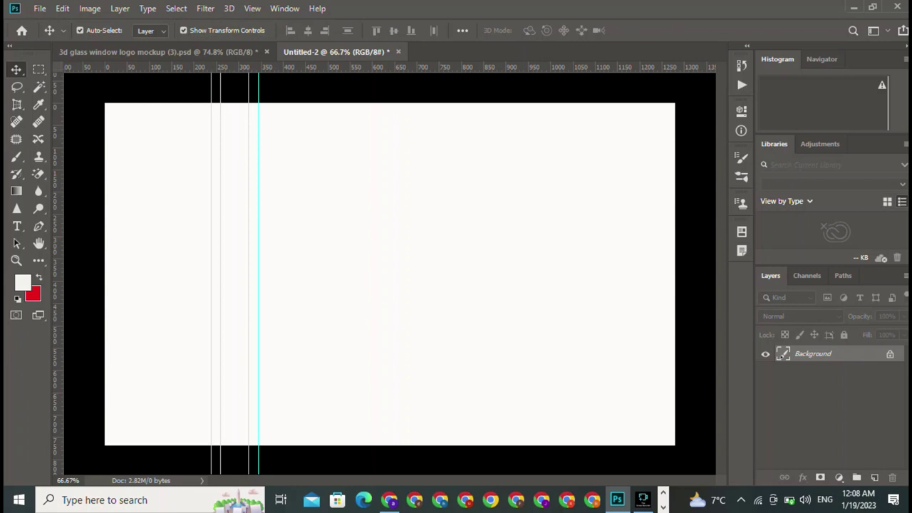
mouse_move(56, 342)
left_mouse_down()
mouse_move(304, 387)
mouse_move(276, 404)
left_mouse_up()
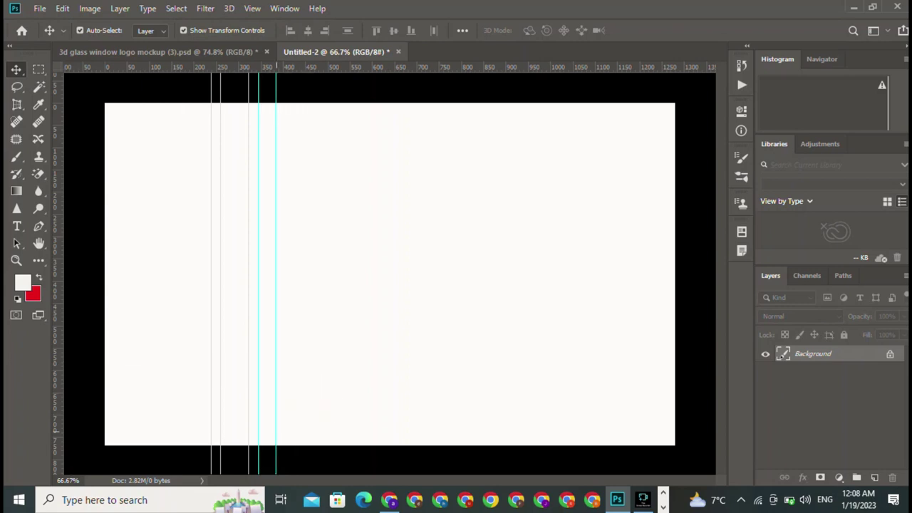
mouse_move(56, 357)
left_mouse_down()
mouse_move(159, 360)
mouse_move(284, 389)
left_mouse_up()
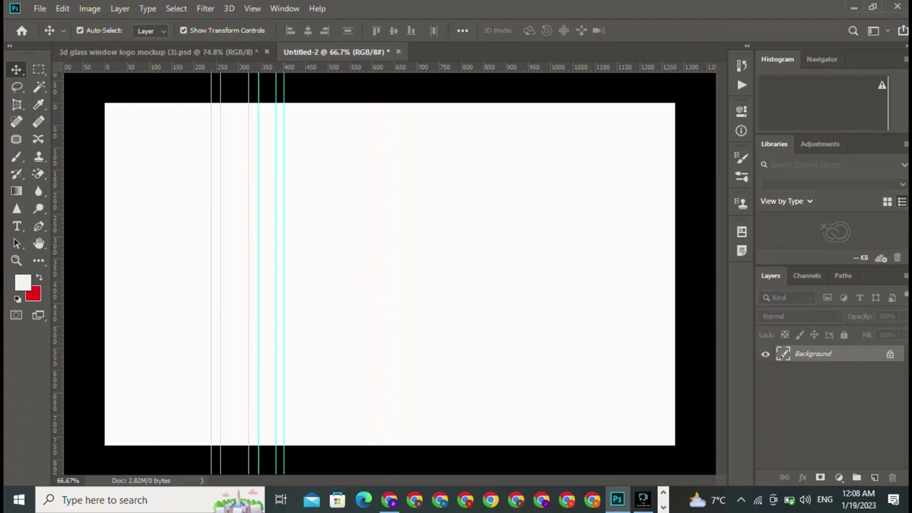
mouse_move(56, 355)
left_mouse_down()
mouse_move(186, 356)
mouse_move(319, 389)
mouse_move(304, 388)
left_mouse_up()
mouse_move(57, 356)
left_mouse_down()
mouse_move(232, 358)
mouse_move(309, 385)
mouse_move(310, 407)
left_mouse_up()
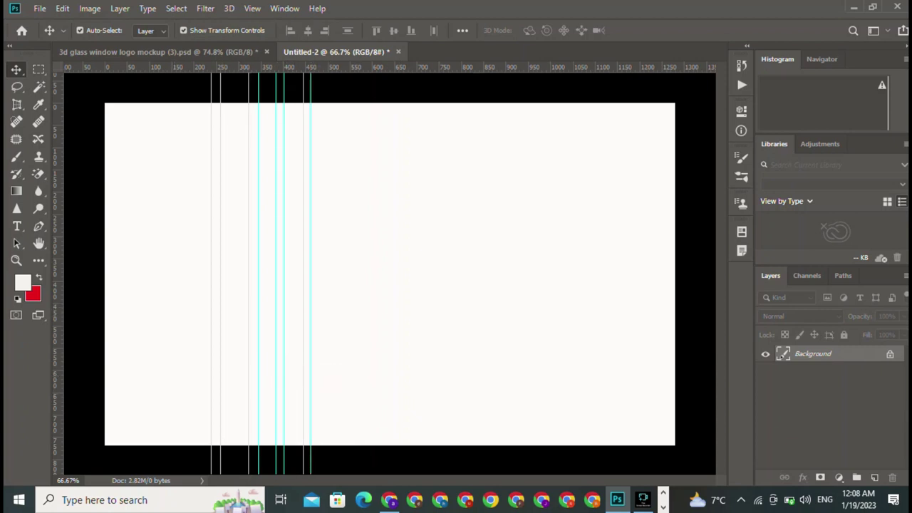
mouse_move(370, 66)
left_mouse_down()
mouse_move(370, 190)
mouse_move(384, 273)
mouse_move(365, 213)
left_mouse_up()
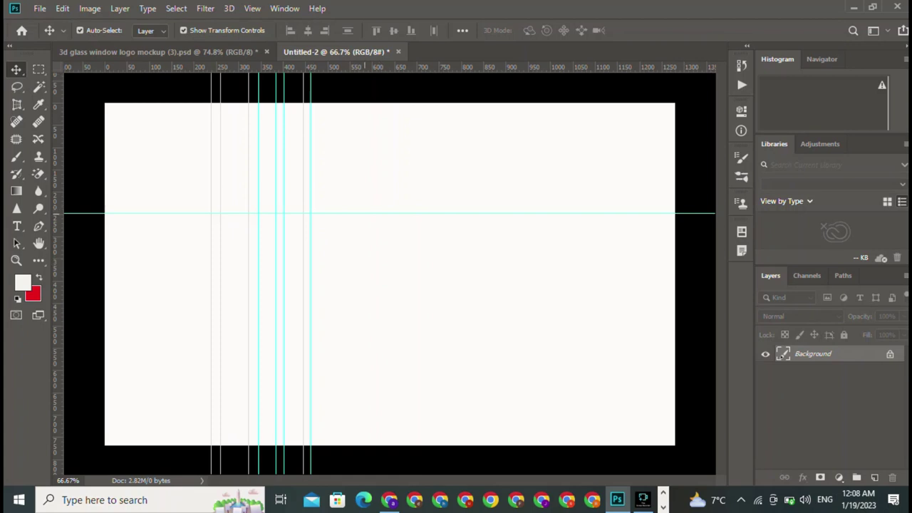
- Add horizontal guides to reach four in all, cancel the Background dialog, and select the Pen shape tool
mouse_move(364, 66)
left_mouse_down()
mouse_move(364, 199)
mouse_move(367, 184)
left_mouse_up()
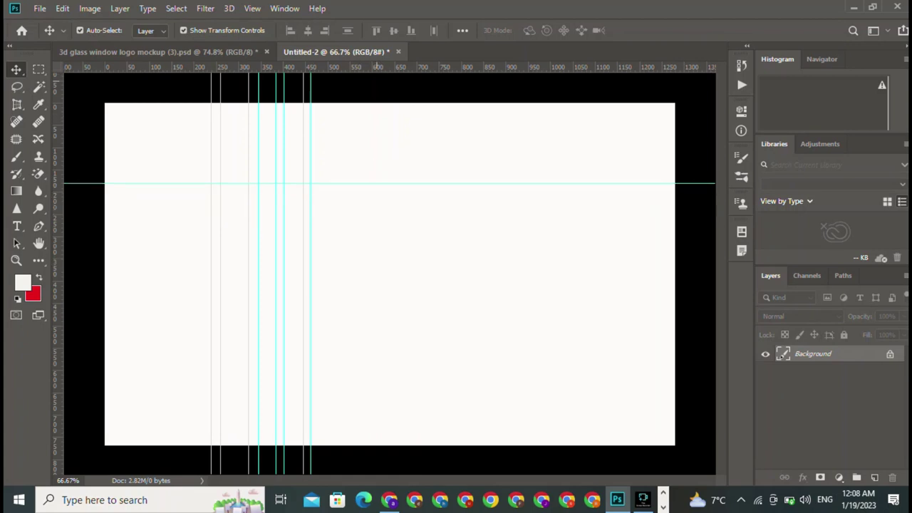
left_click_drag(396, 66, 413, 227)
mouse_move(401, 66)
left_mouse_down()
mouse_move(413, 79)
mouse_move(438, 210)
mouse_move(399, 131)
left_mouse_up()
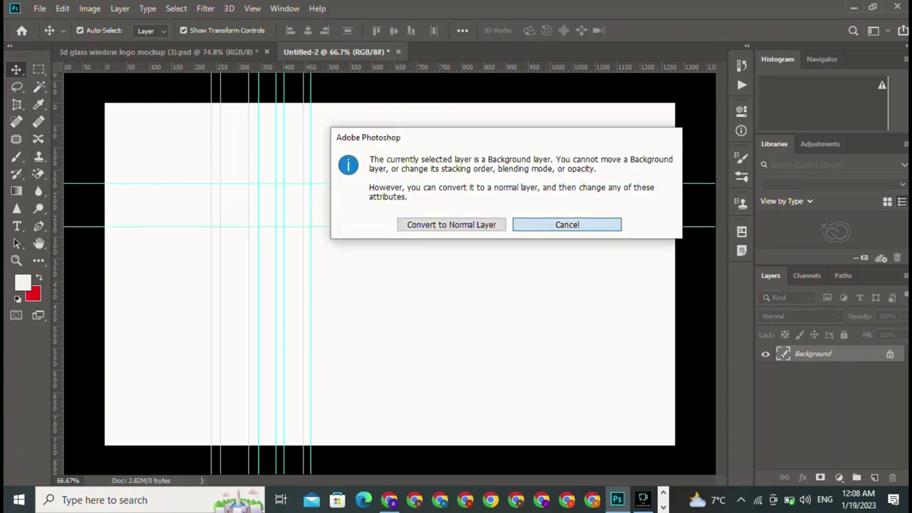
left_click(568, 224)
mouse_move(342, 67)
left_mouse_down()
mouse_move(342, 189)
mouse_move(372, 260)
left_mouse_up()
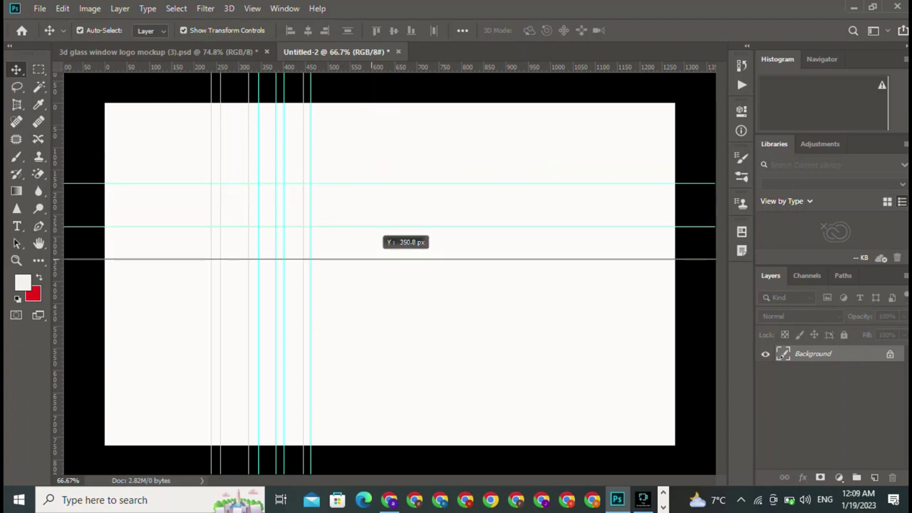
left_click_drag(372, 260, 370, 258)
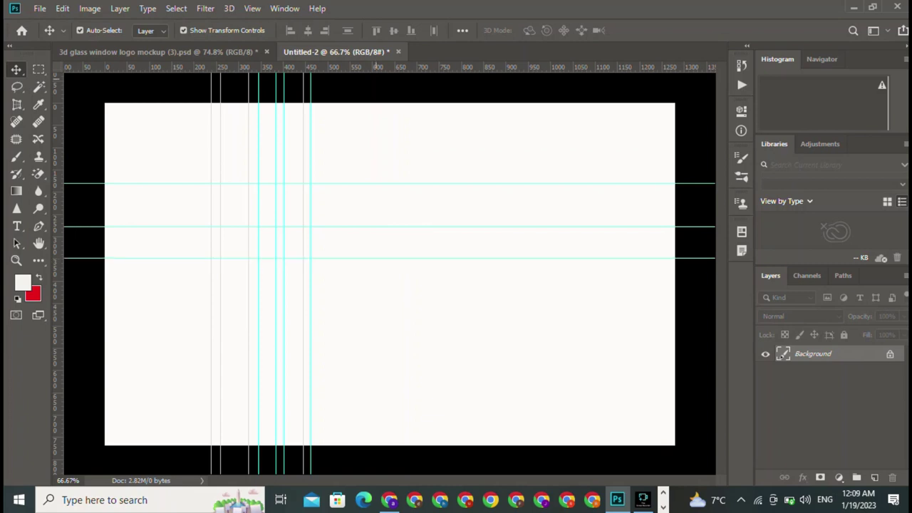
left_click_drag(449, 66, 449, 354)
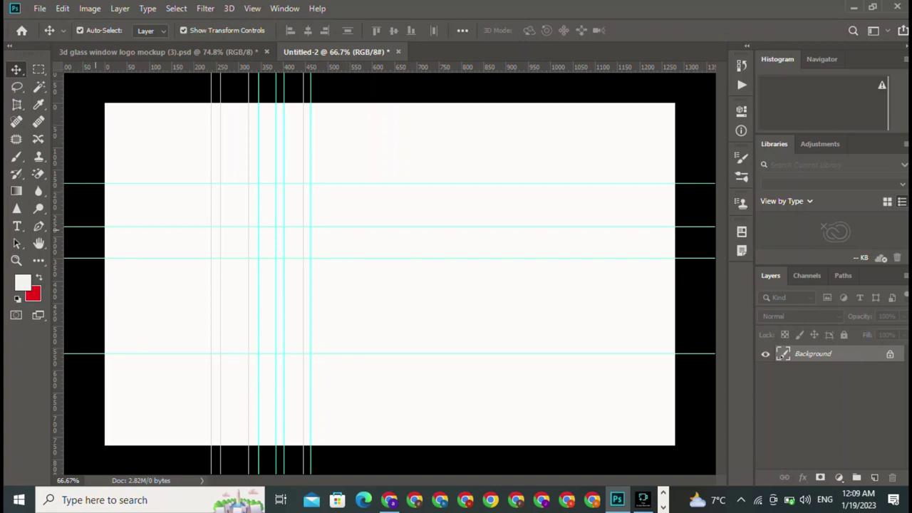
left_click(38, 226)
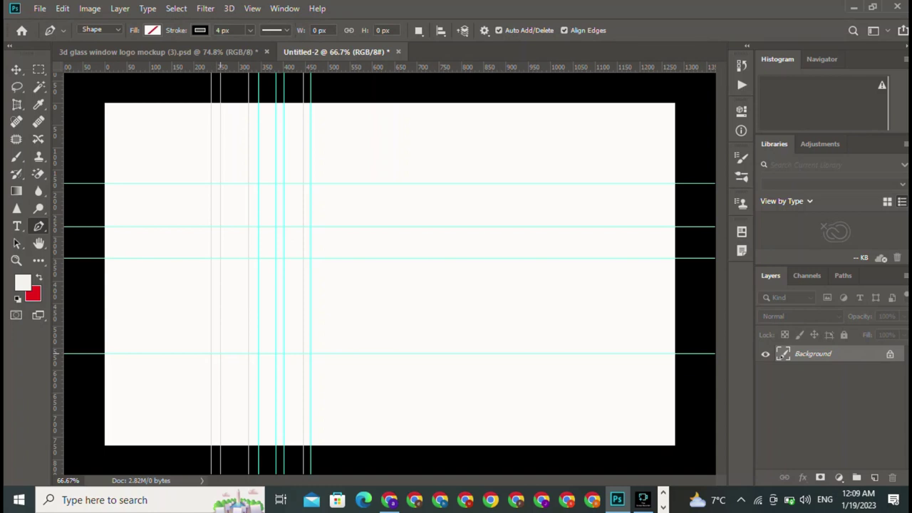
- Trace the wall's bottom, left edge and top edge along the guides with the Pen tool
left_click(220, 353)
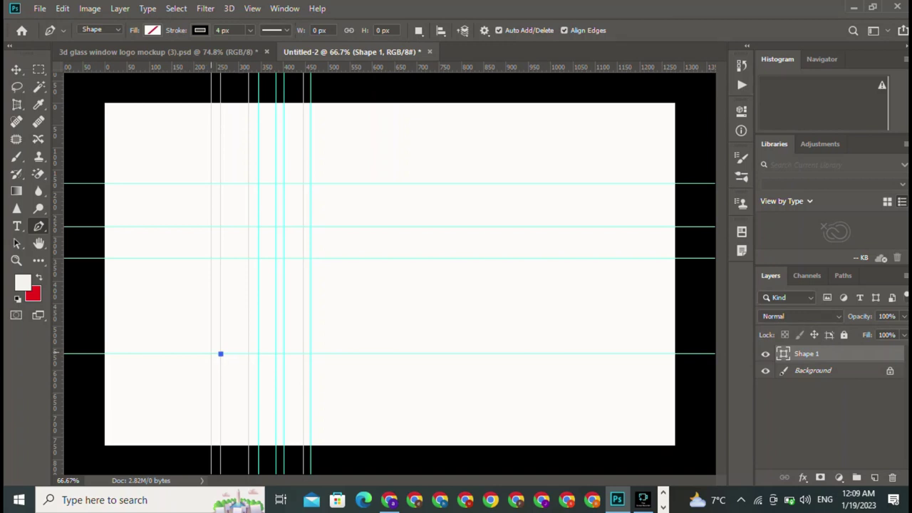
left_click(211, 353)
left_click(211, 184)
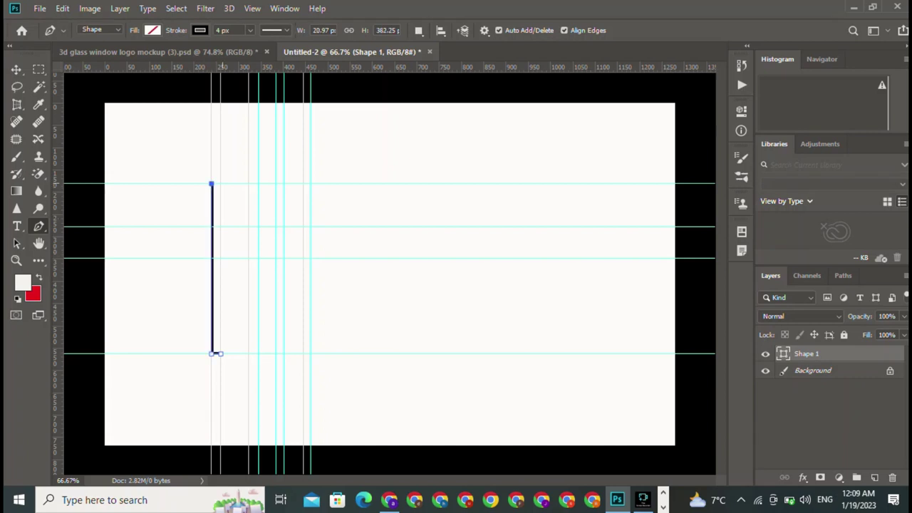
left_click(220, 184)
key("ctrl+z")
left_click(311, 183)
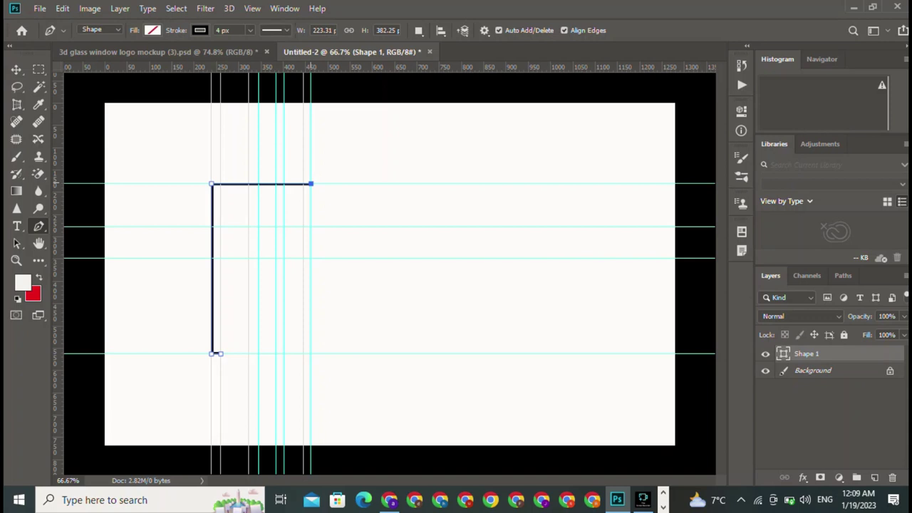
key("ctrl+z")
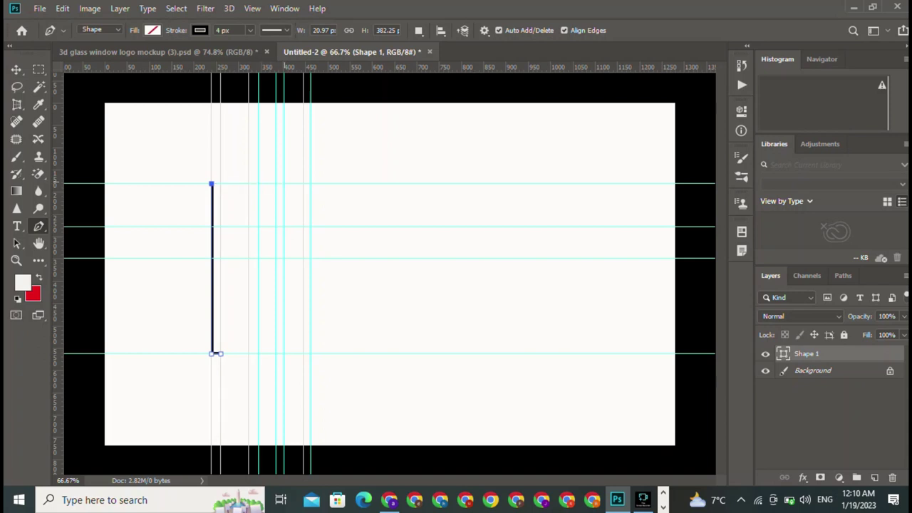
left_click(284, 184)
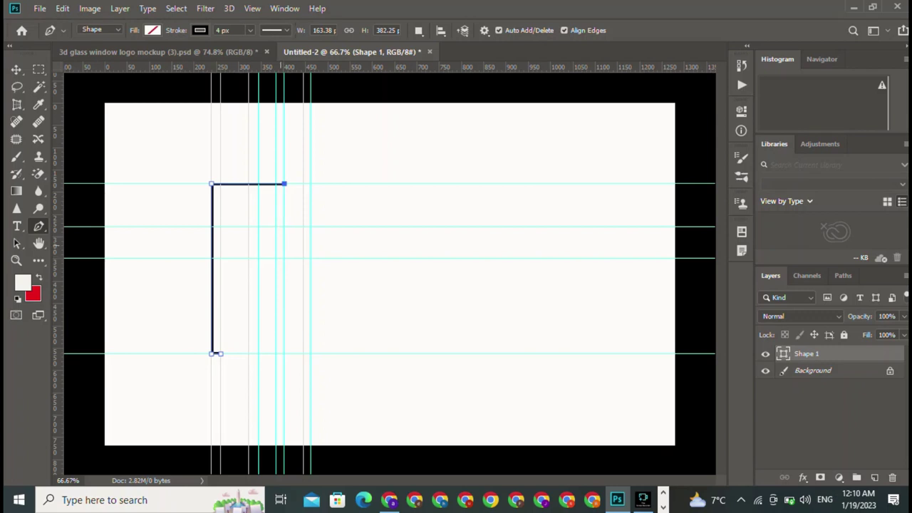
- Add the chimney step and inner edges, closing the outline at its start point
left_click(284, 226)
left_click(277, 215)
left_click(276, 184)
key("ctrl+z")
left_click(276, 190)
left_click(221, 189)
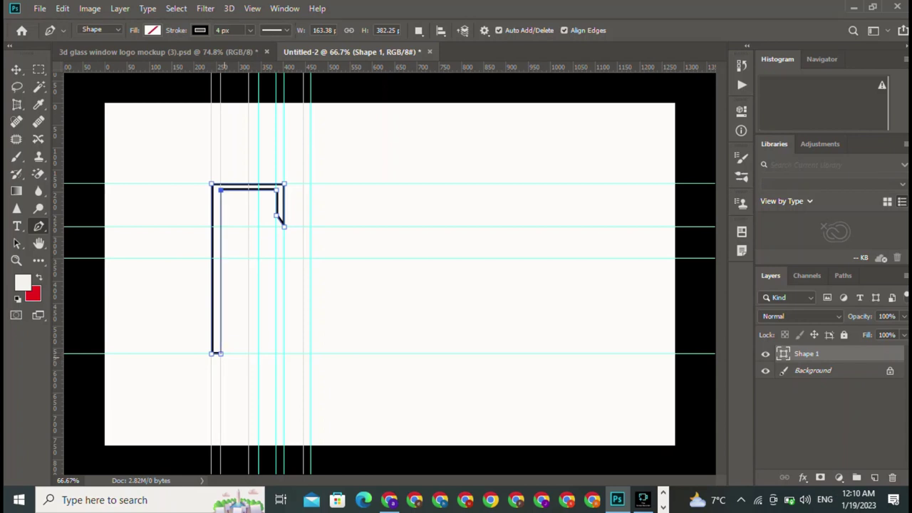
left_click(211, 353)
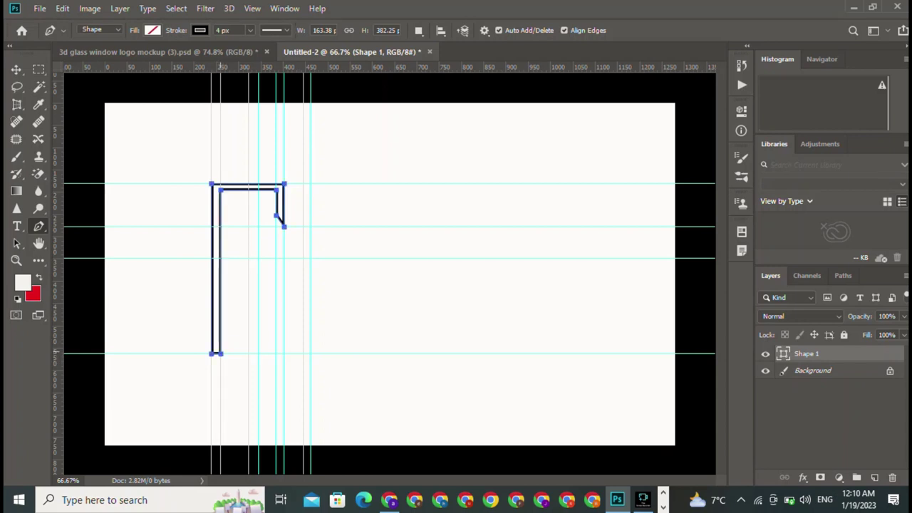
- Fill the closed chimney shape with solid blue and deselect it
left_click(152, 30)
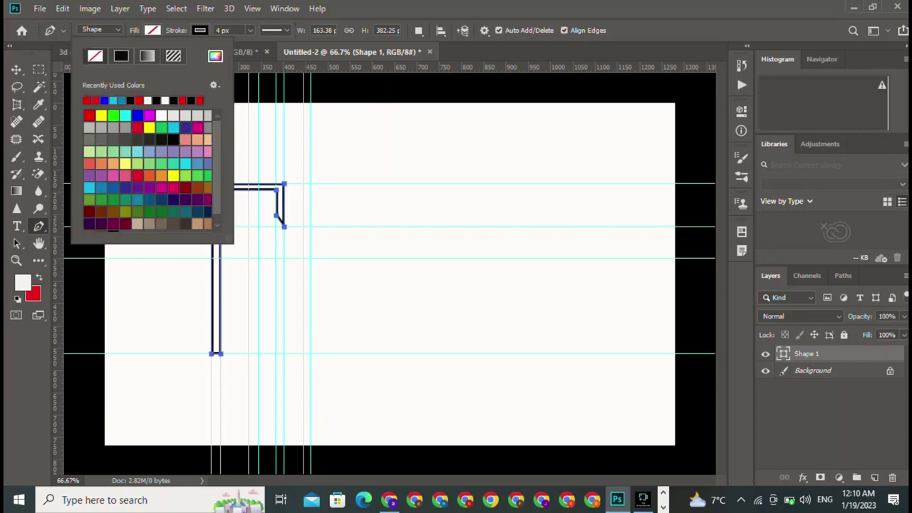
left_click(104, 100)
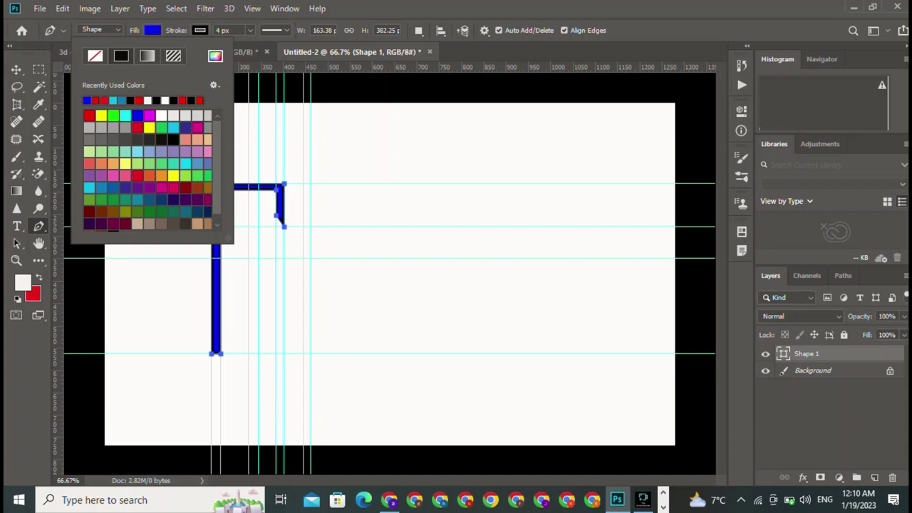
left_click(16, 70)
left_click(248, 269)
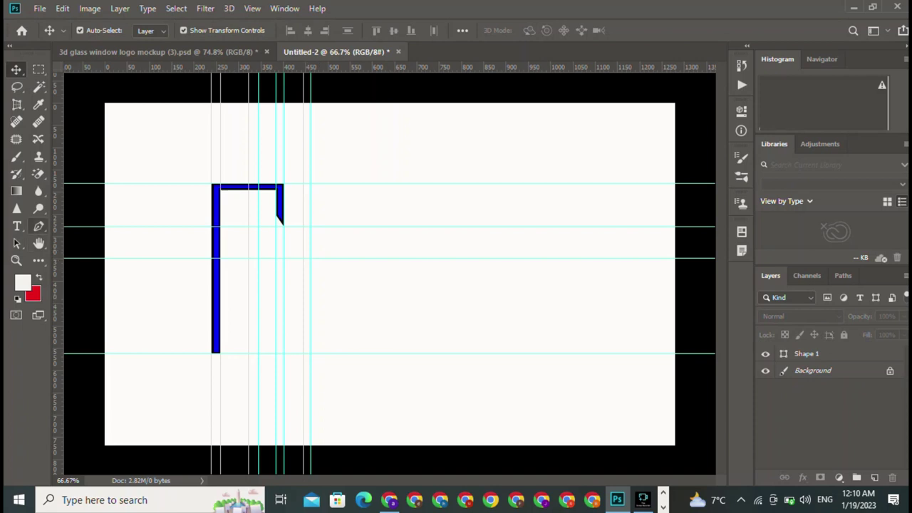
left_click(39, 226)
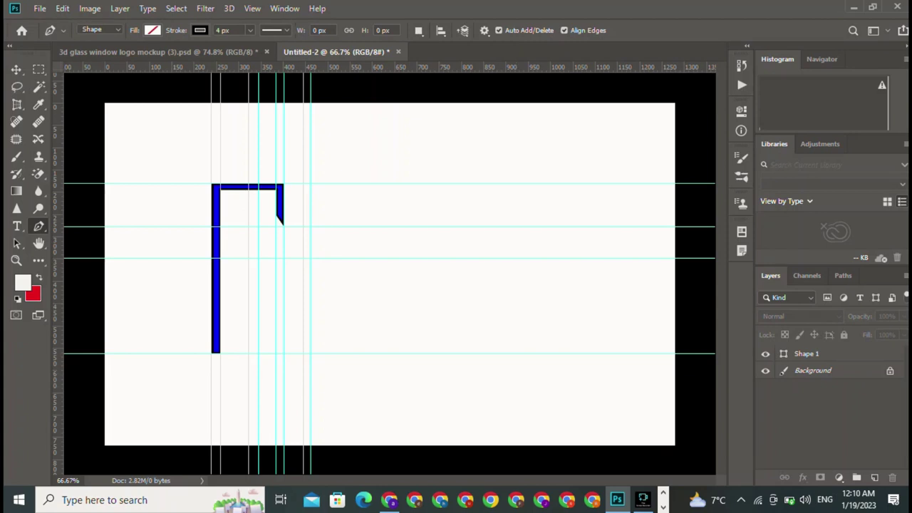
- Add a right-side vertical guide, then trace the roof peak, left slope and inner wall to the bottom guide
left_click_drag(57, 370, 482, 347)
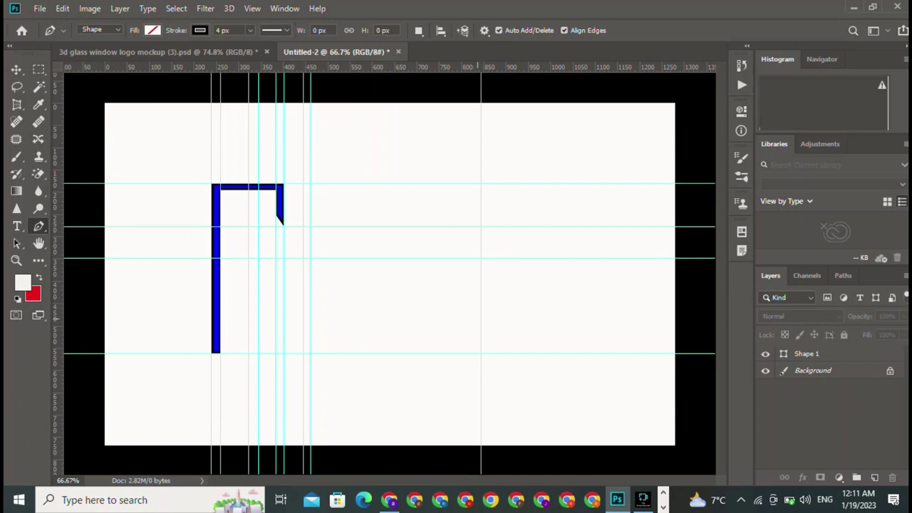
left_click(481, 318)
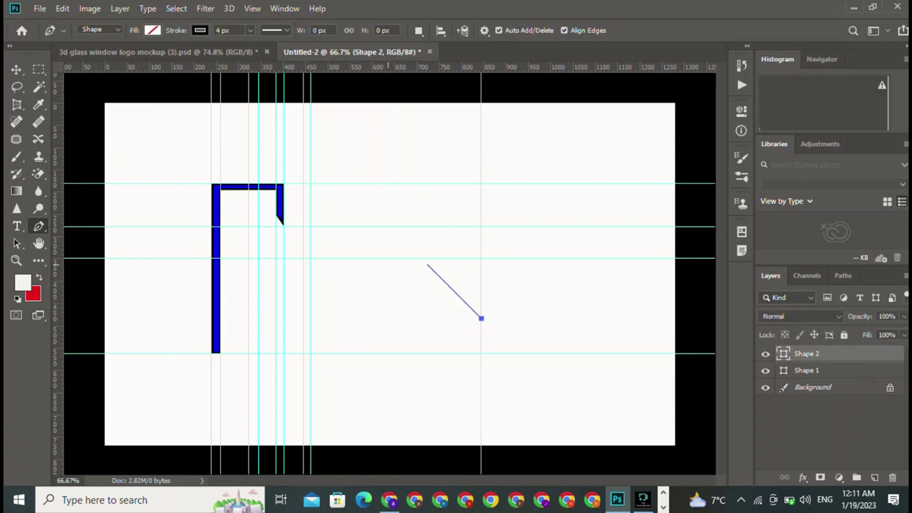
left_click(386, 259)
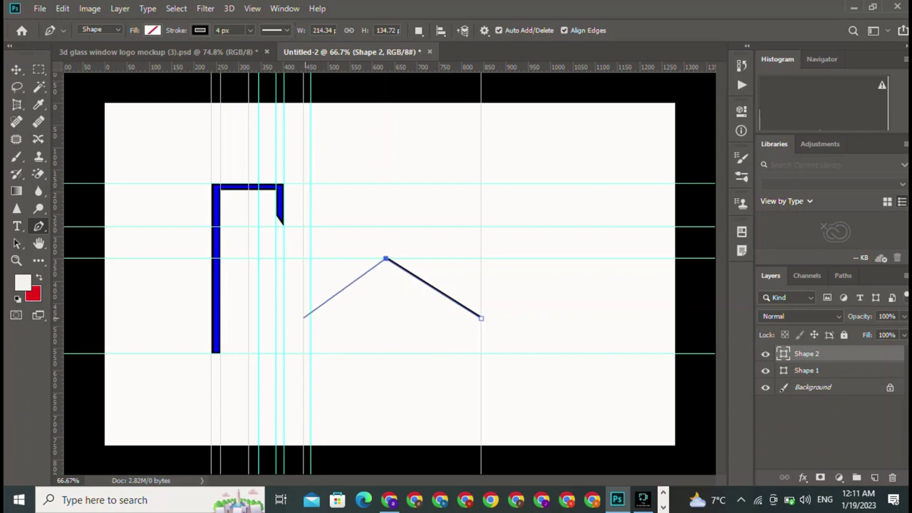
left_click(304, 317)
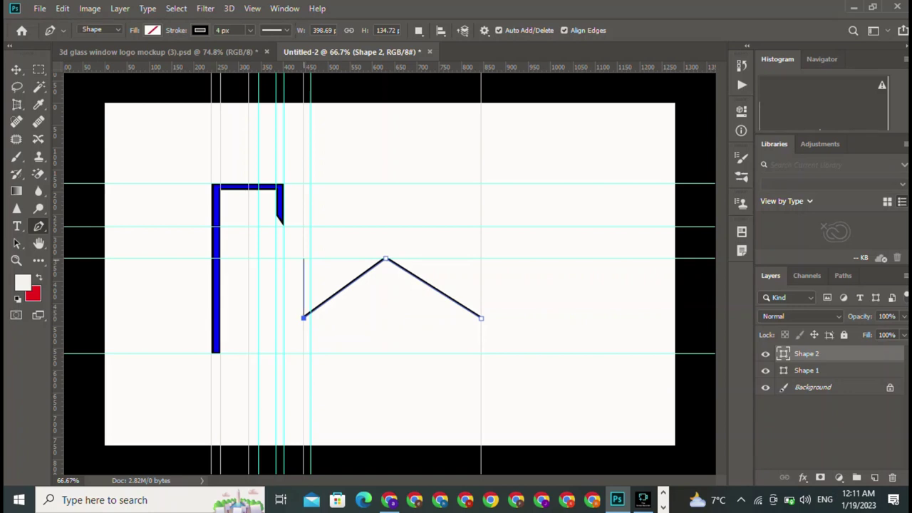
left_click(304, 258)
left_click(249, 212)
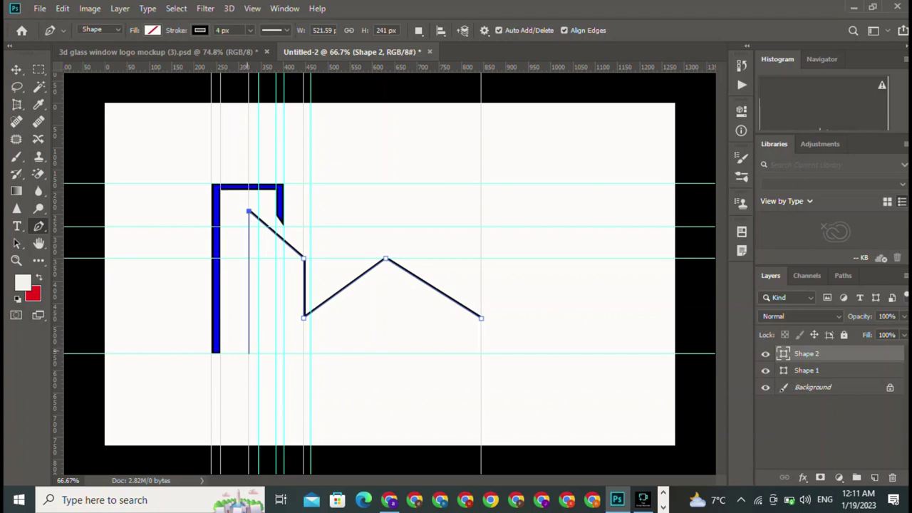
left_click(249, 352)
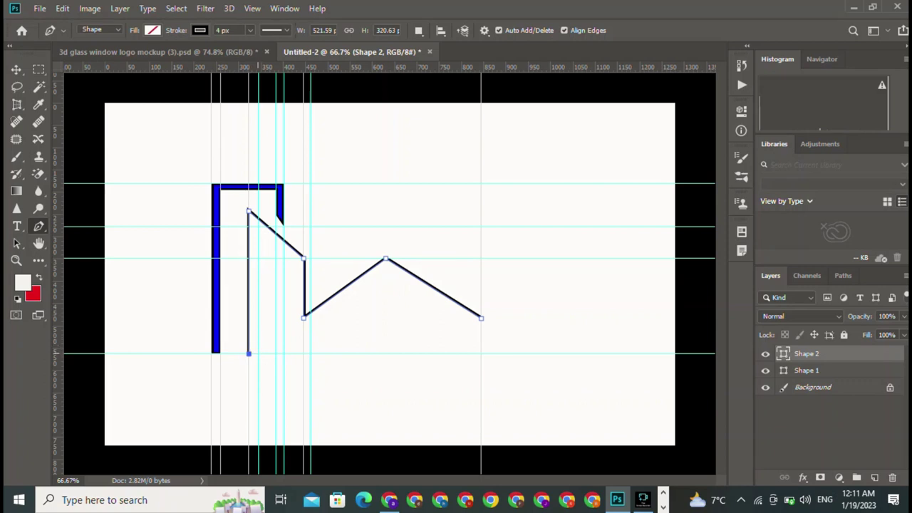
left_click(258, 354)
- Continue the inner outline up the wall, over the roof peak to its right end, and finish the path
left_click(259, 227)
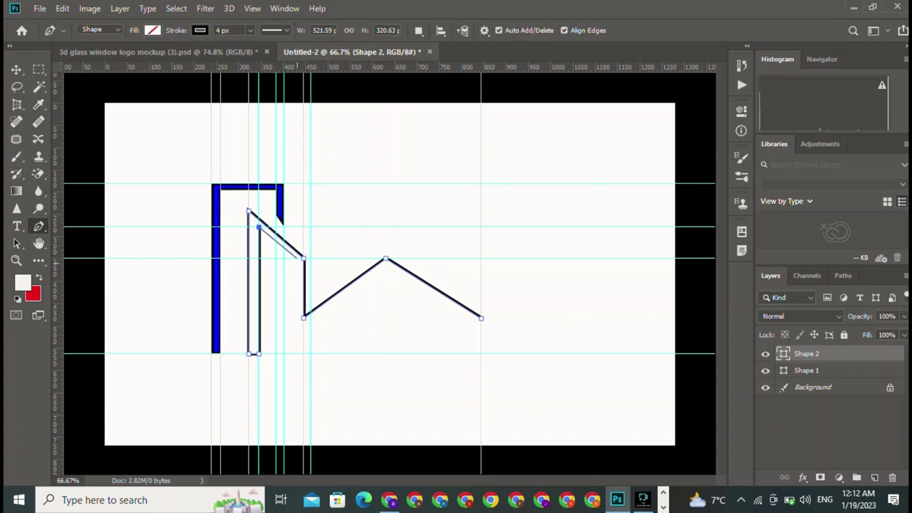
left_click(296, 257)
left_click(297, 328)
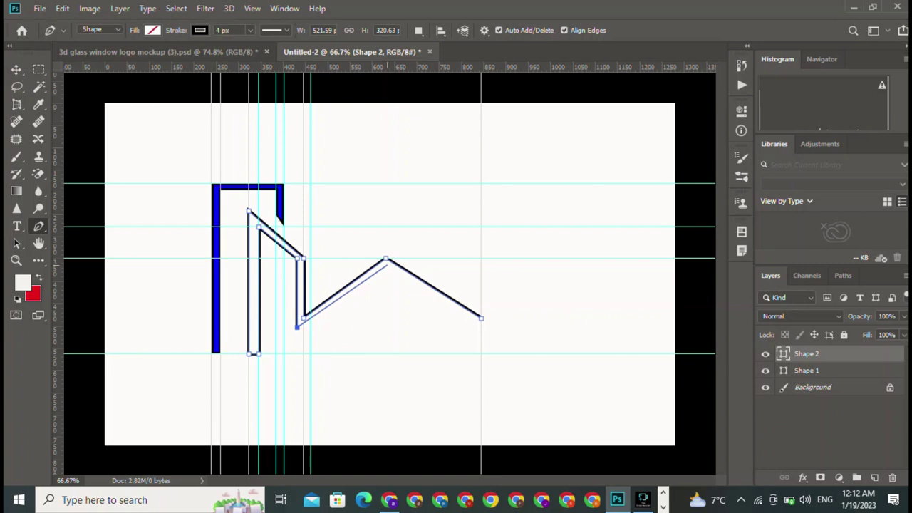
left_click(386, 264)
left_click(482, 318)
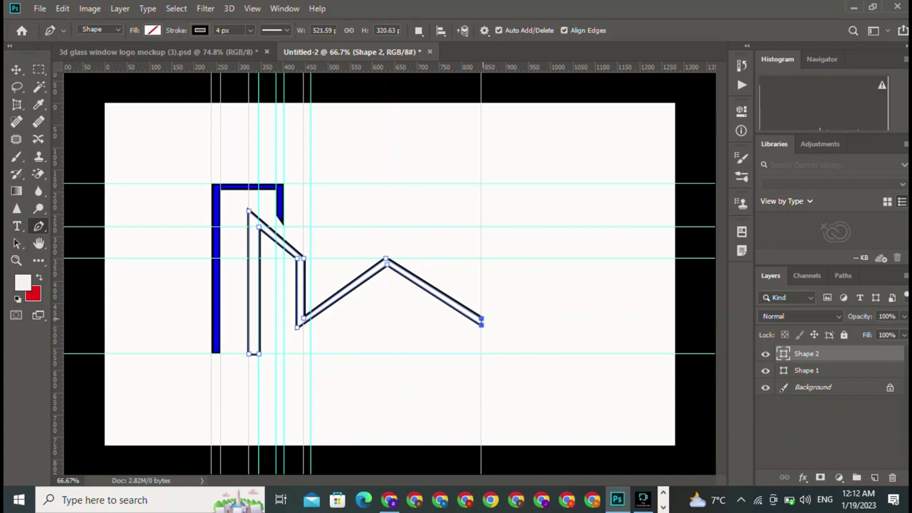
key("Return")
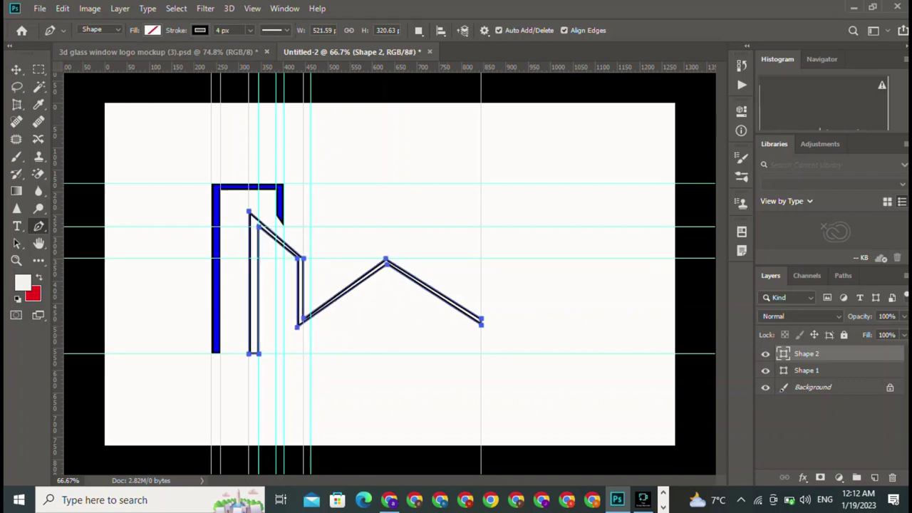
- Fill the roof-line shape with blue and deselect it
left_click(153, 30)
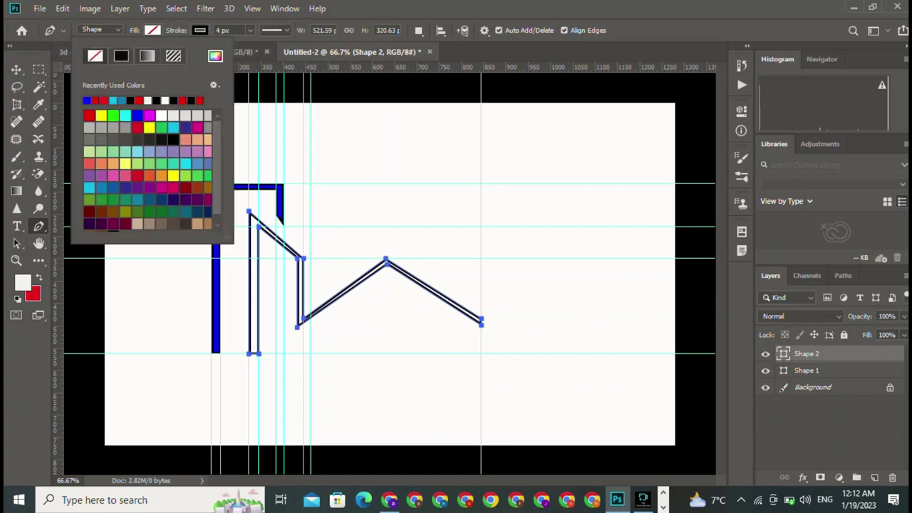
left_click(87, 100)
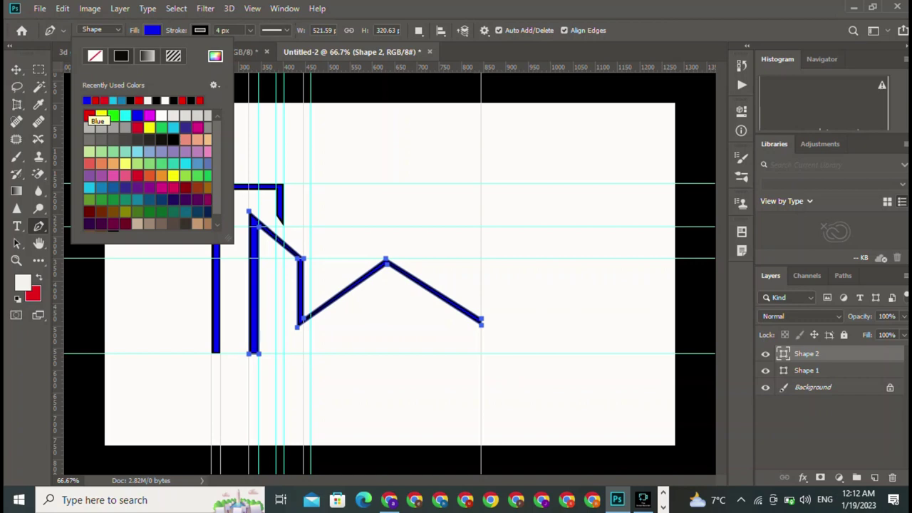
left_click(17, 86)
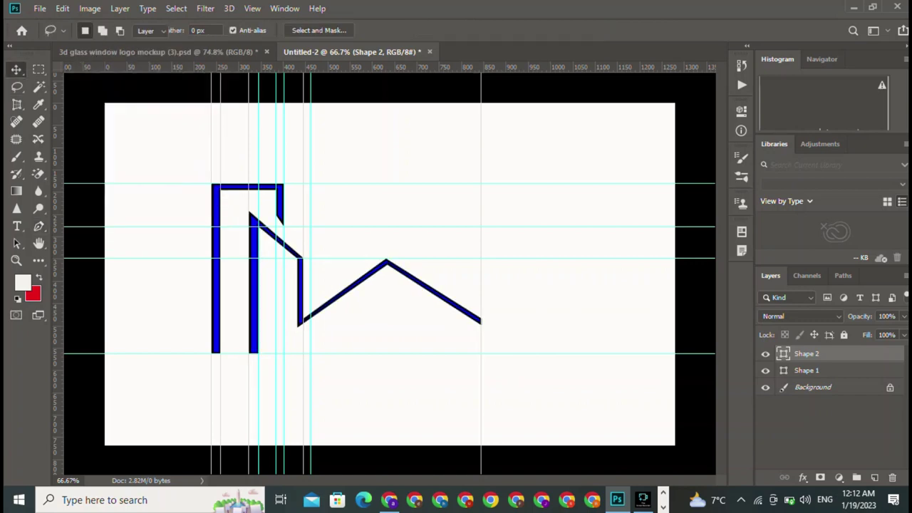
key("v")
left_click(366, 283)
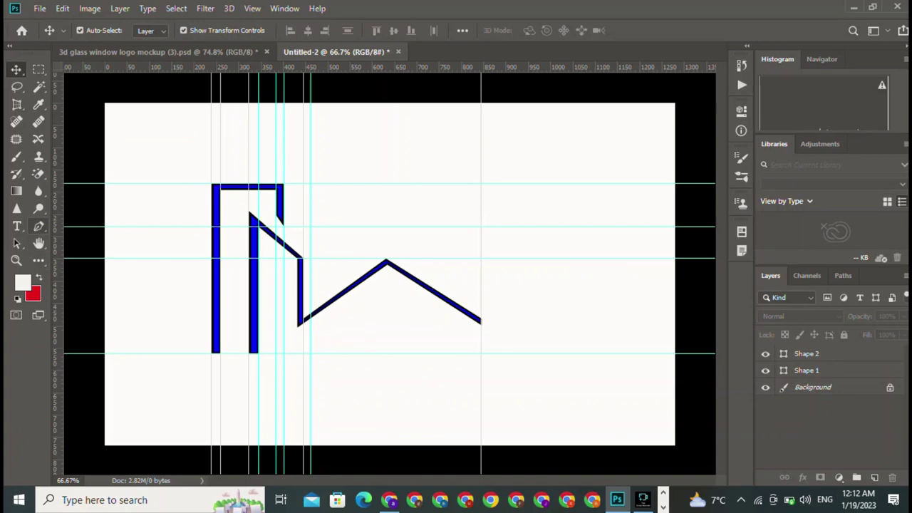
left_click(38, 227)
- Draw a thin four-corner bar between the chimney walls at the bottom guide
left_click(211, 354)
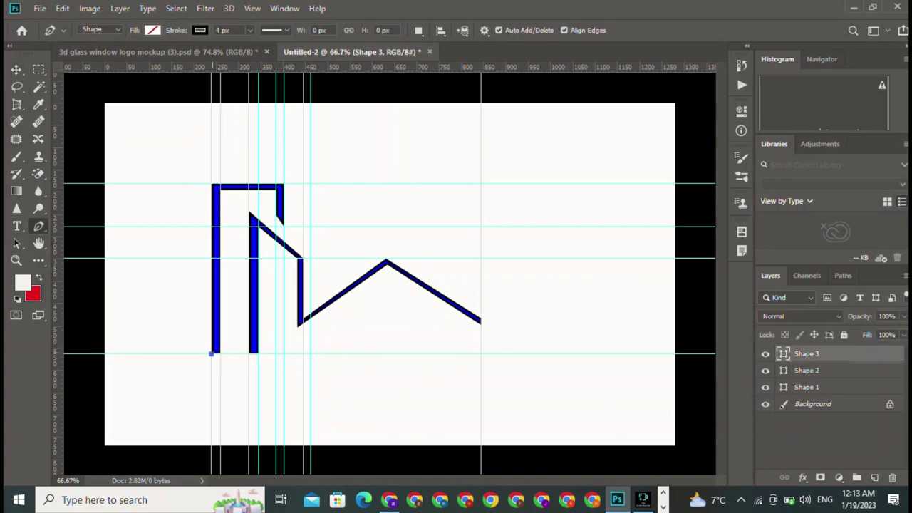
left_click(259, 353)
left_click(260, 346)
left_click(211, 351)
- Fill the bottom bar with blue and deselect it
left_click(152, 30)
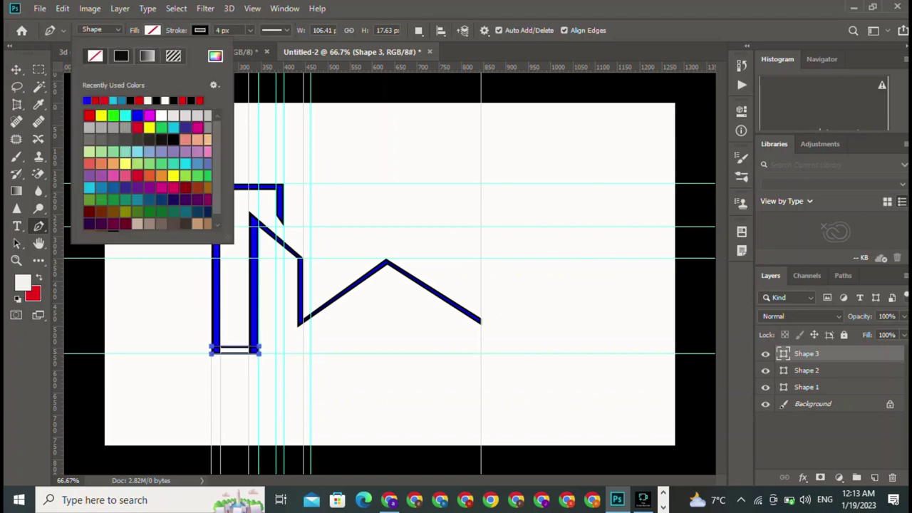
left_click(87, 100)
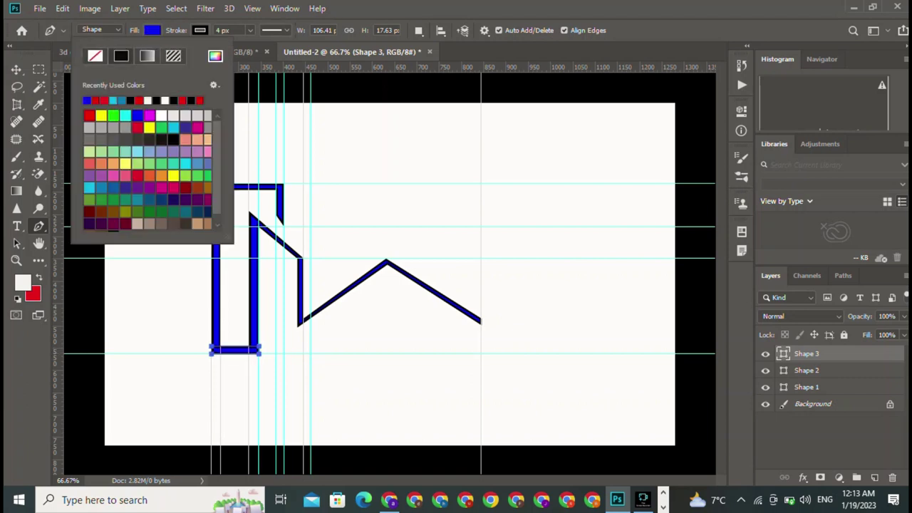
left_click(200, 30)
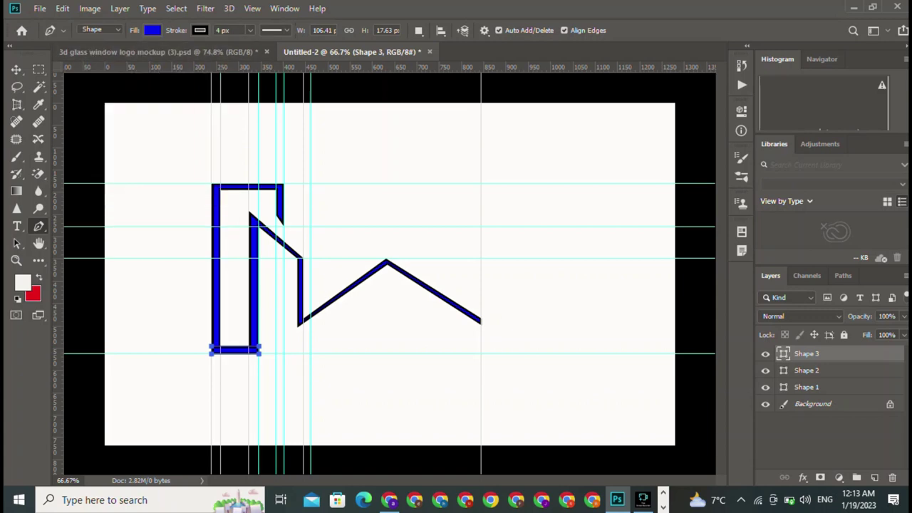
left_click(200, 30)
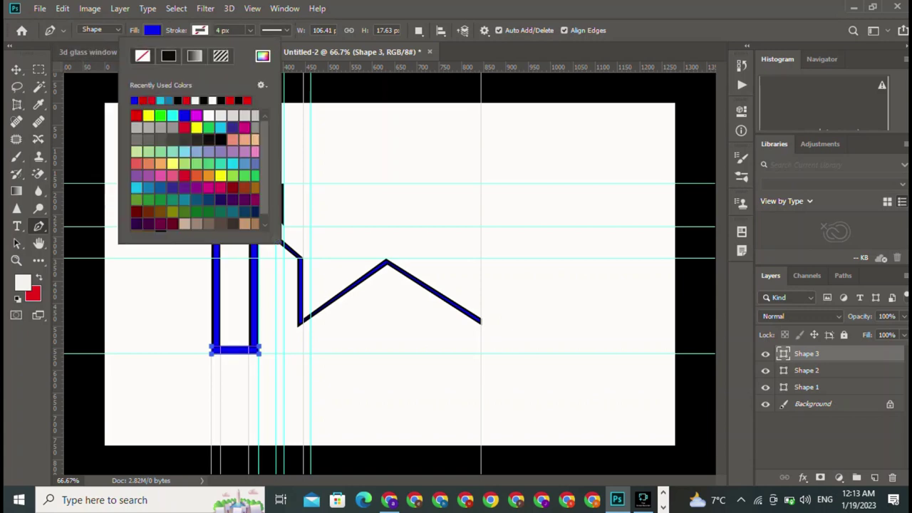
key("v")
left_click(235, 350)
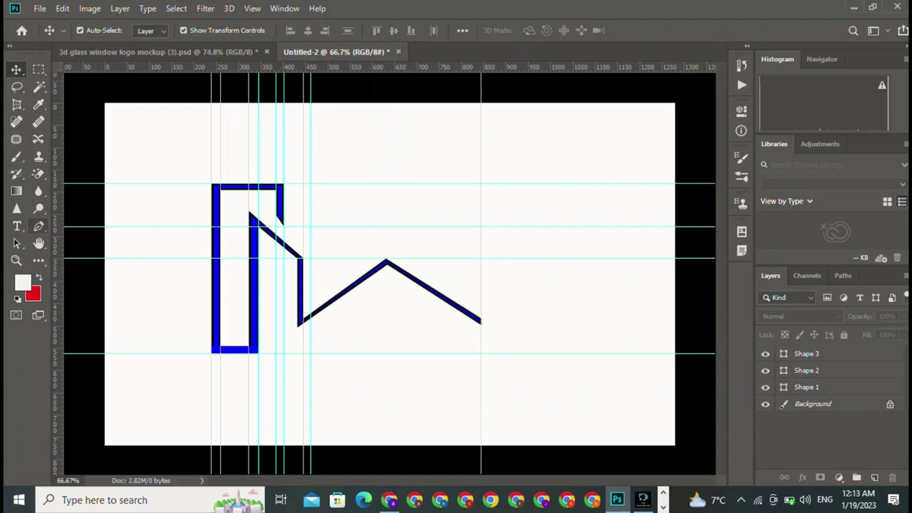
left_click(39, 226)
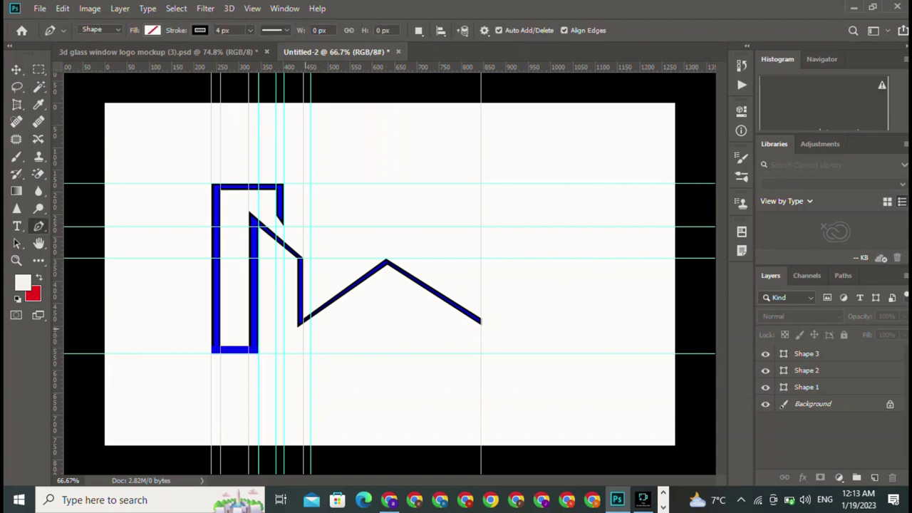
- Trace a closed L-shaped piece under the roof's left slope, down to the baseline
left_click(303, 332)
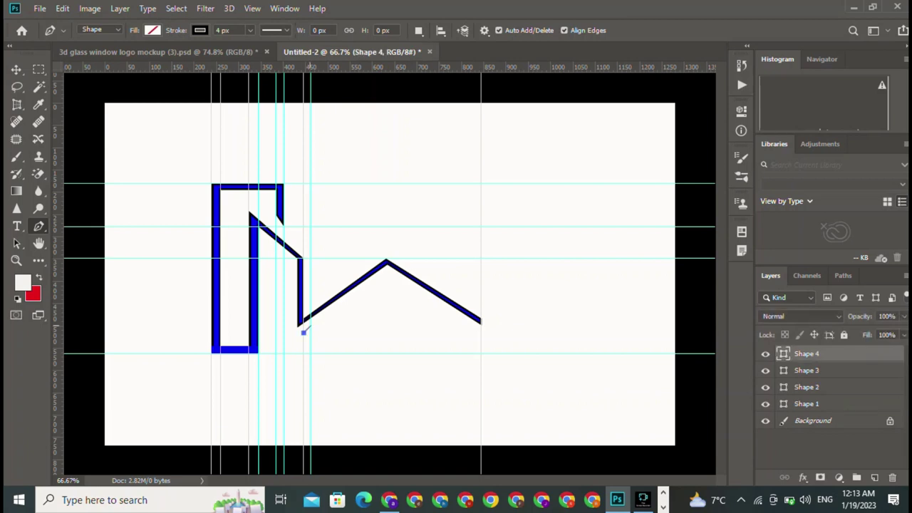
left_click(311, 326)
left_click(311, 354)
left_click(276, 354)
left_click(276, 250)
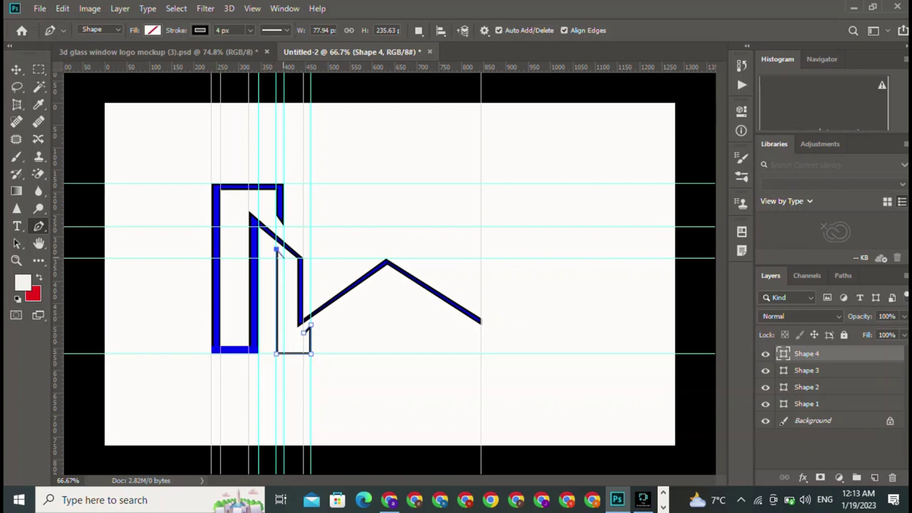
left_click(285, 257)
left_click(284, 345)
left_click(303, 345)
left_click(303, 332)
- Give the L-shaped piece a black fill and no stroke
left_click(152, 29)
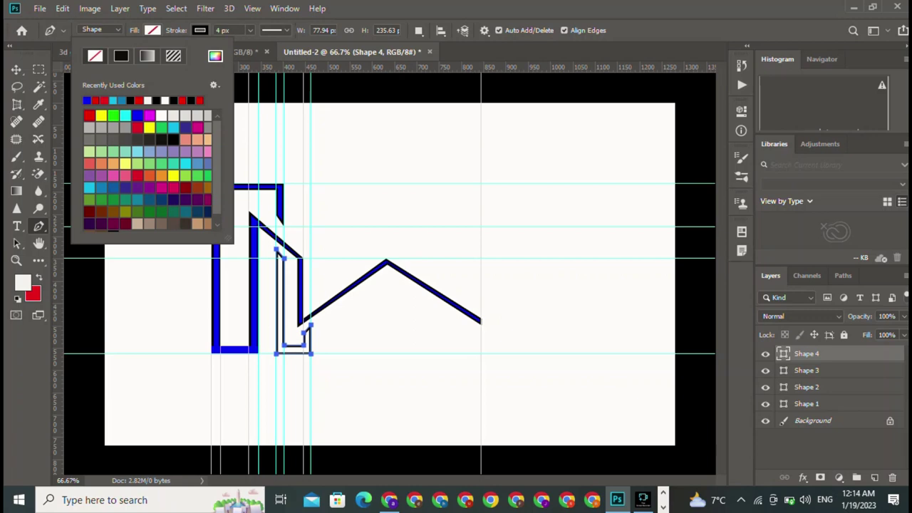
left_click(121, 56)
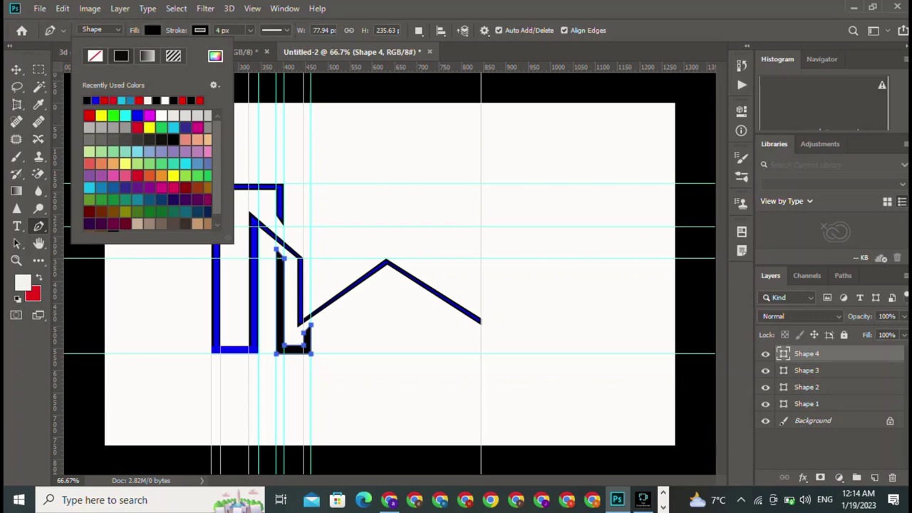
left_click(200, 30)
left_click(200, 30)
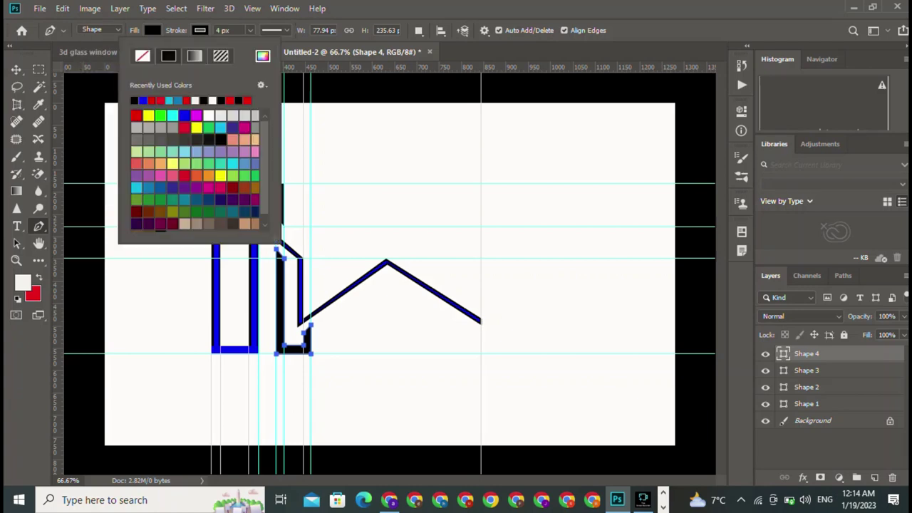
left_click(143, 56)
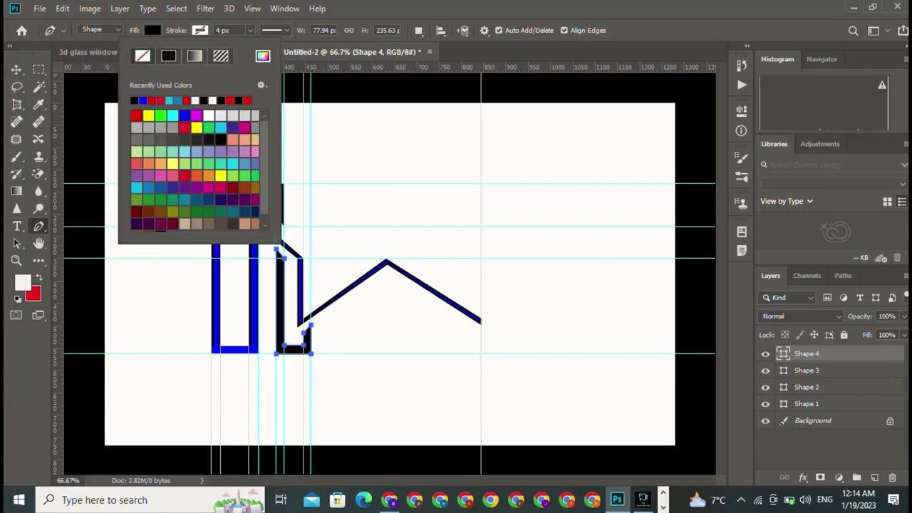
key("Escape")
- Select the Shape 1 chimney wall and adjust its colour settings in the options bar
key("v")
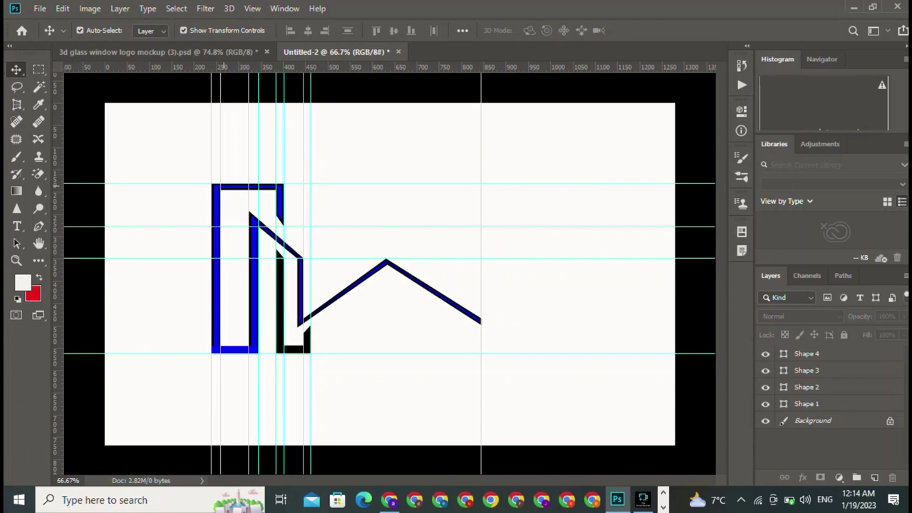
left_click(249, 268)
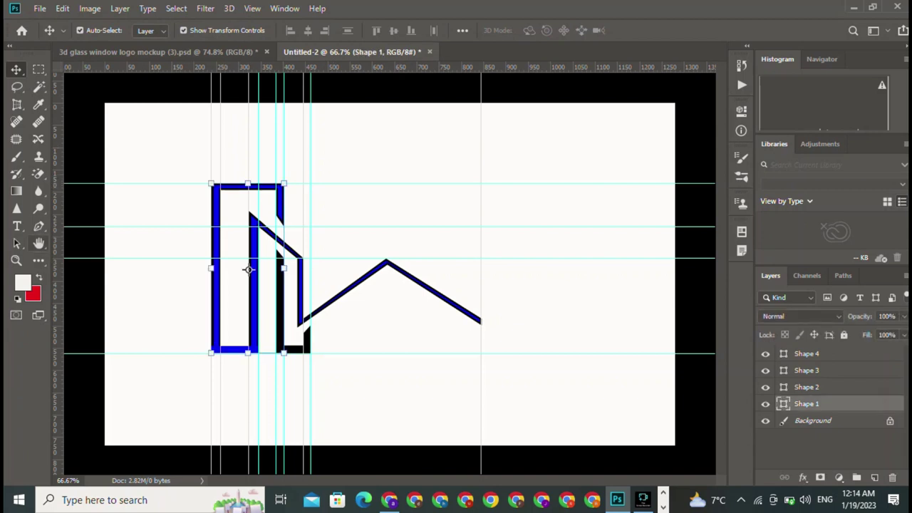
key("p")
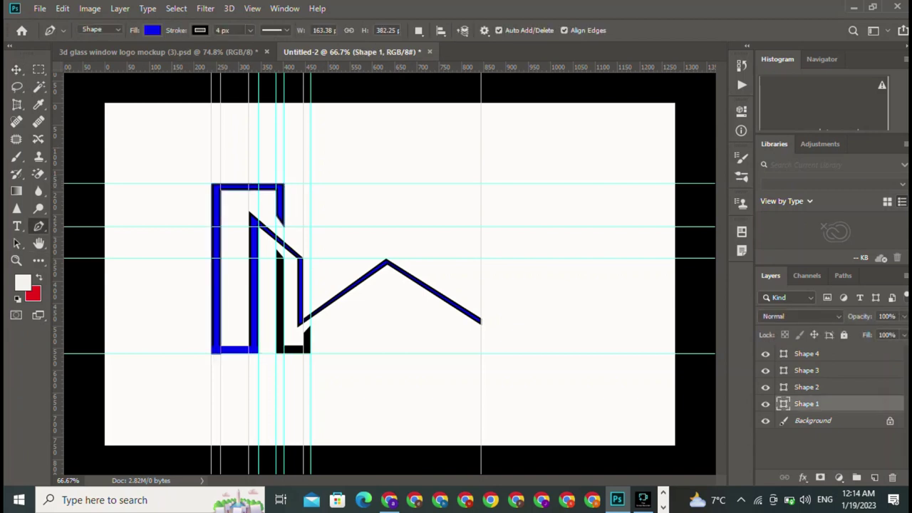
left_click(152, 29)
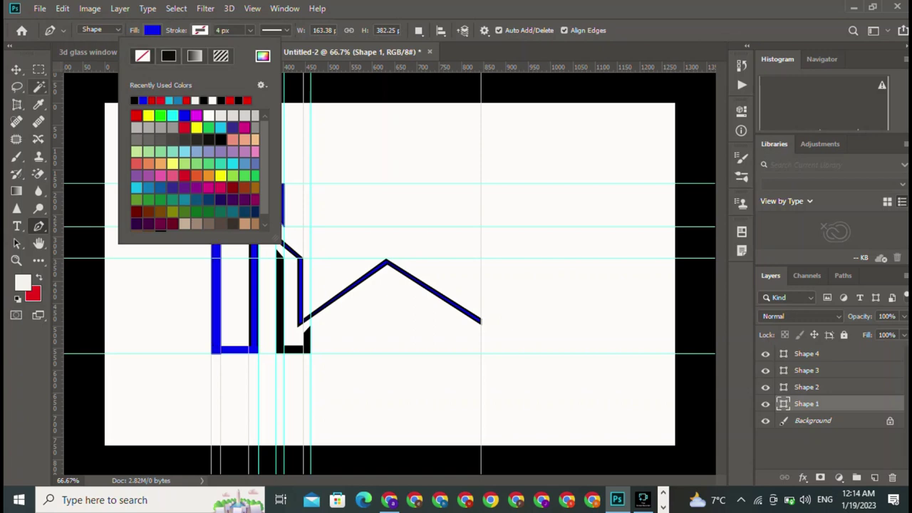
left_click(16, 69)
left_click(820, 449)
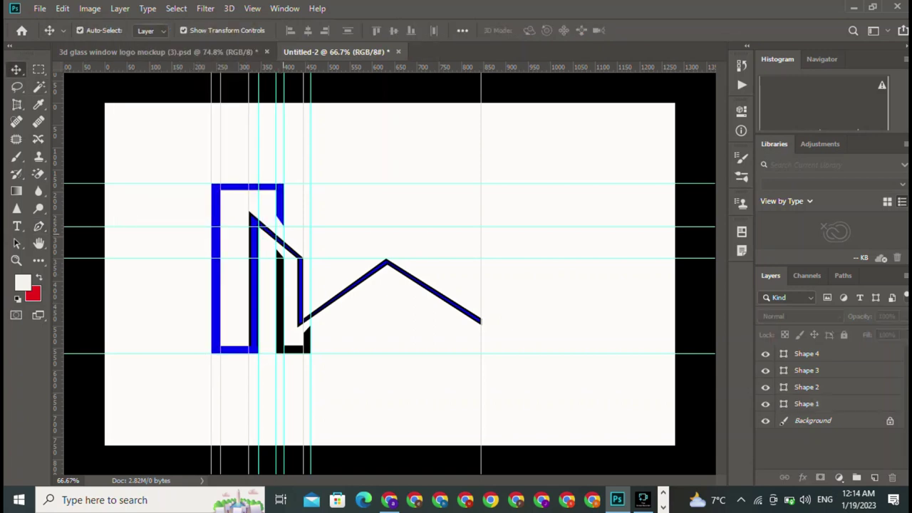
- Set the Shape 2 roof line's stroke to none, undoing a stray anchor point
left_click(285, 238)
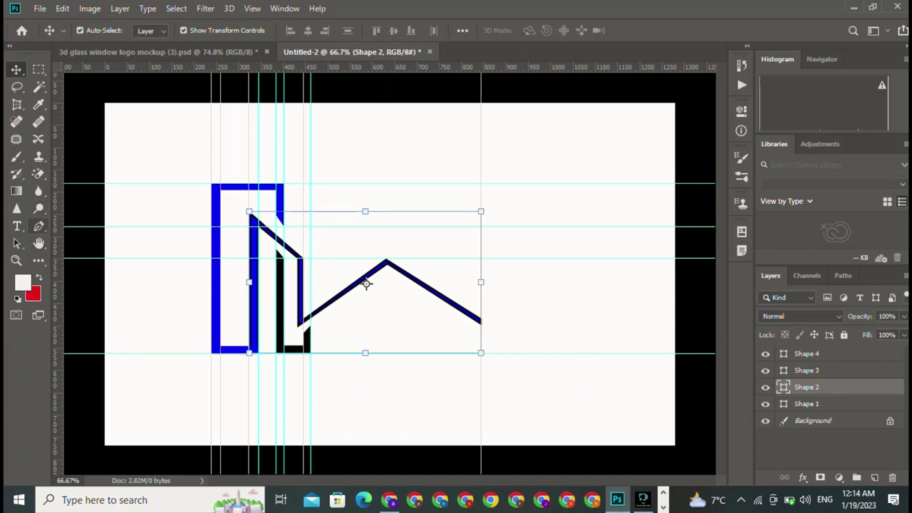
key("p")
left_click(200, 30)
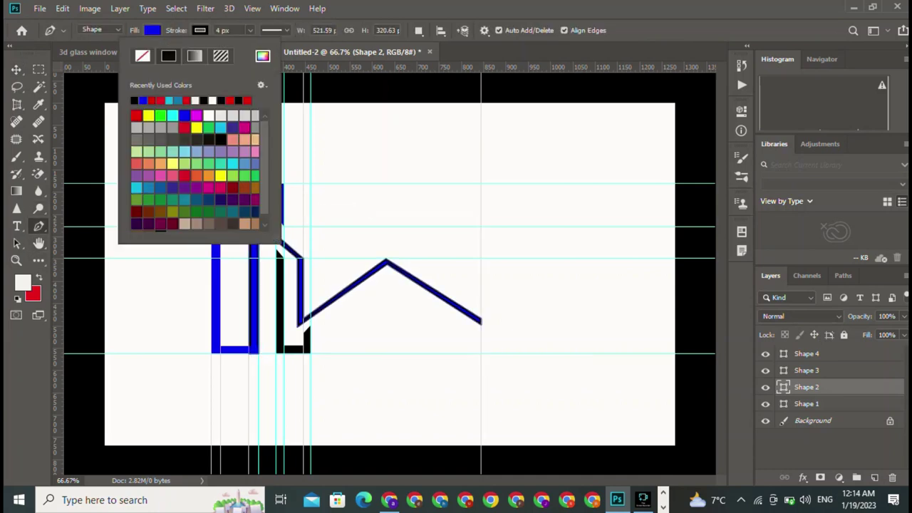
left_click(143, 55)
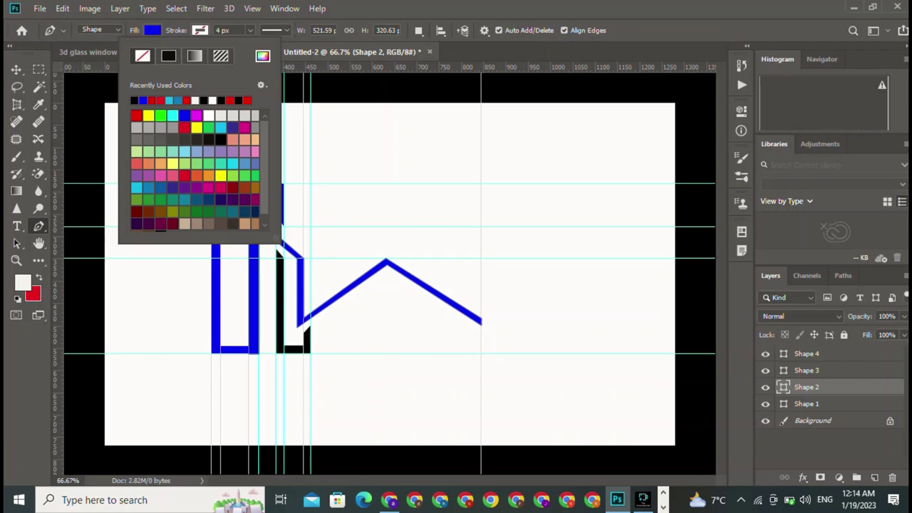
left_click(360, 119)
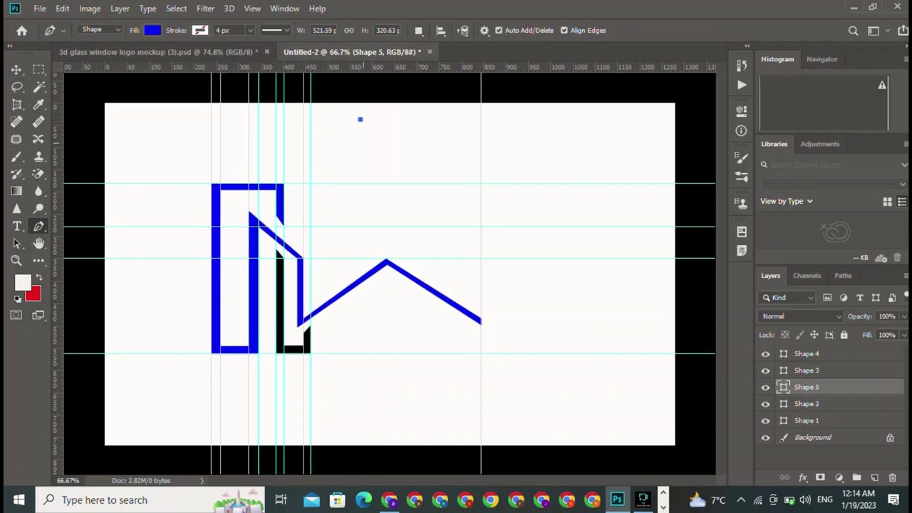
key("ctrl+z")
key("v")
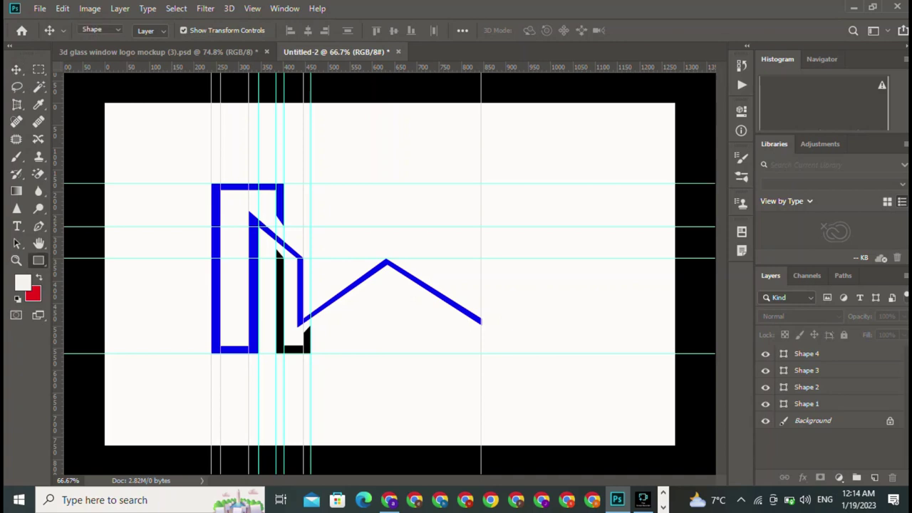
- Draw a small square above the roof with a black fill and no stroke
left_click(38, 260)
left_click(93, 410)
left_click_drag(350, 122, 368, 139)
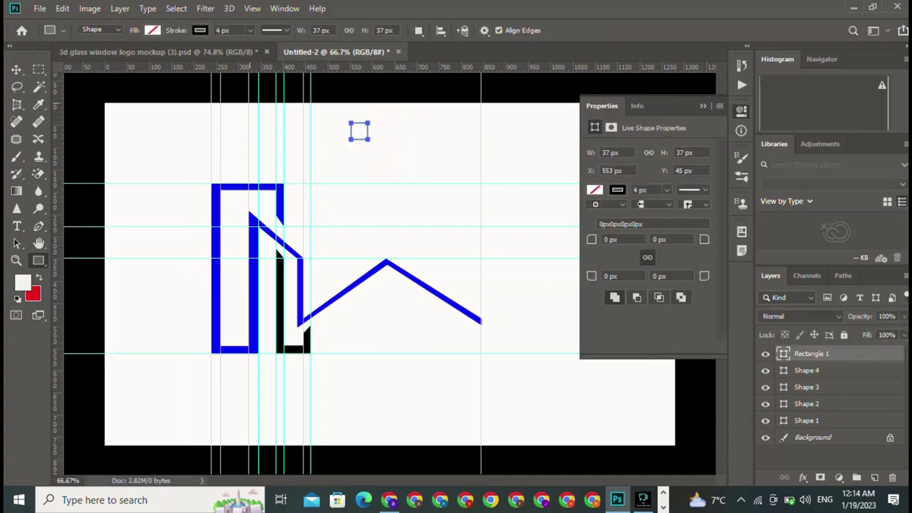
left_click(152, 30)
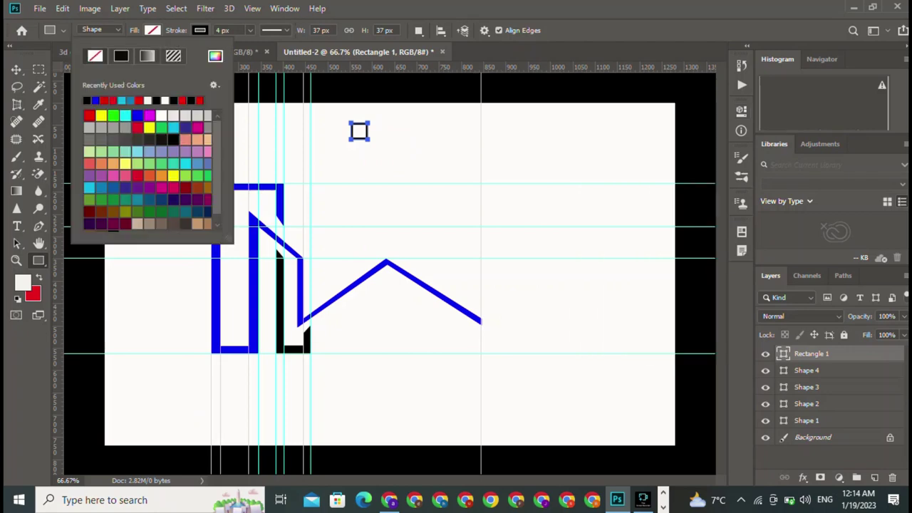
left_click(121, 56)
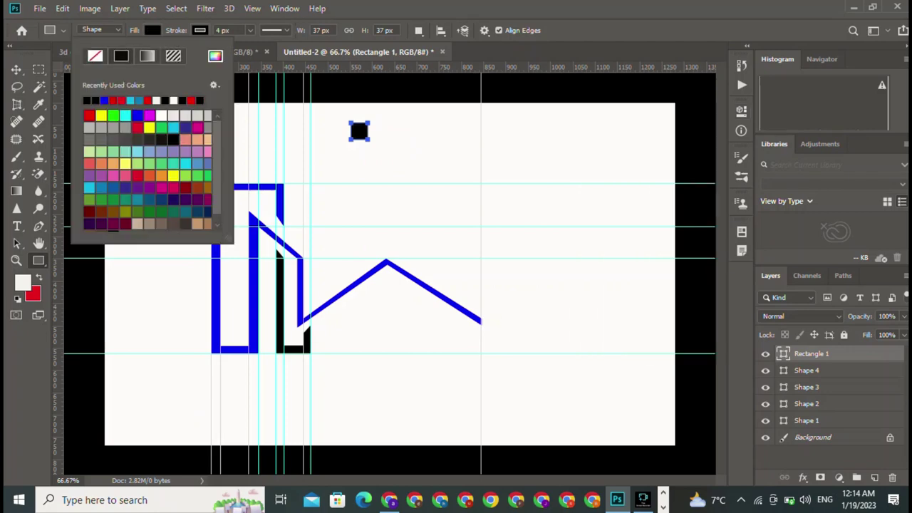
left_click(199, 30)
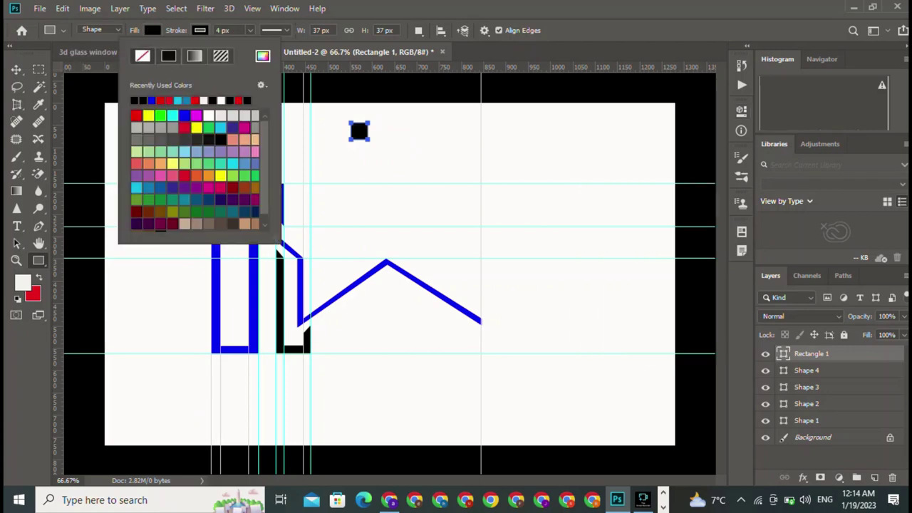
left_click(142, 56)
- Try Free Transform on the square, cancel it unchanged, and reselect its layer
key("l")
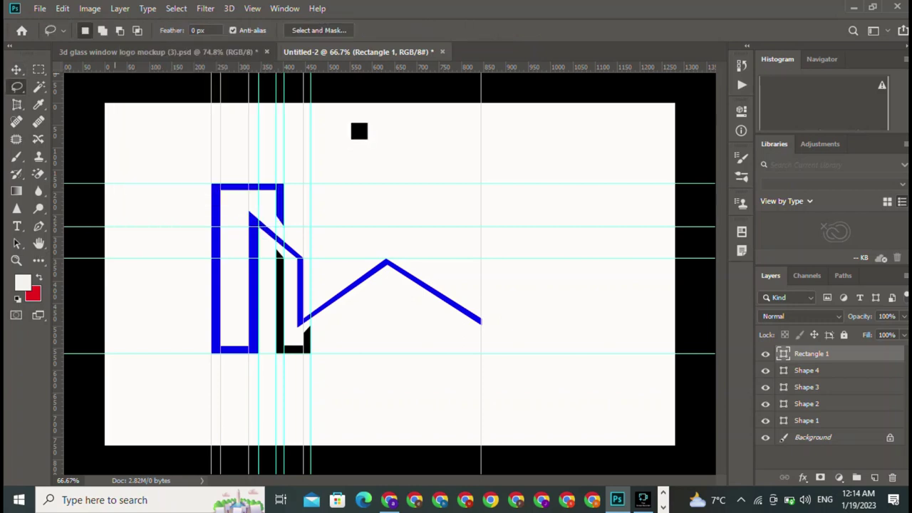
key("v")
left_click(371, 143)
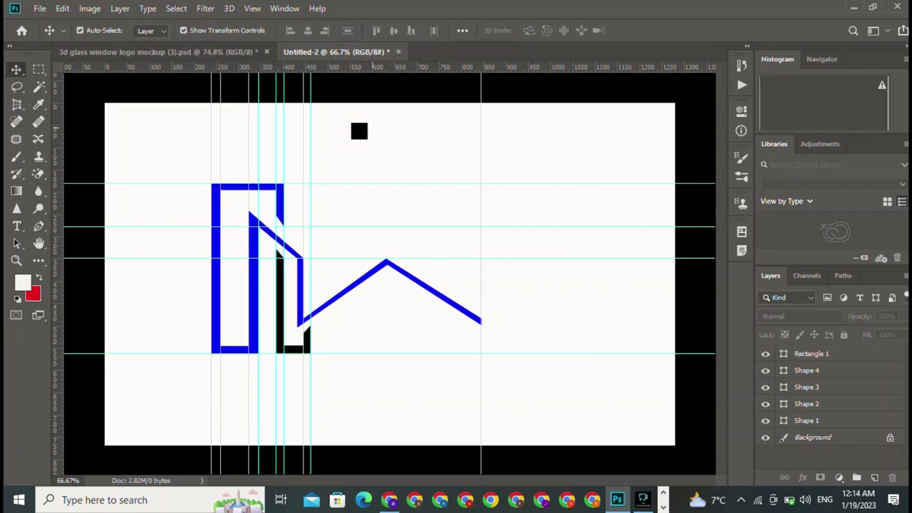
left_click(359, 130)
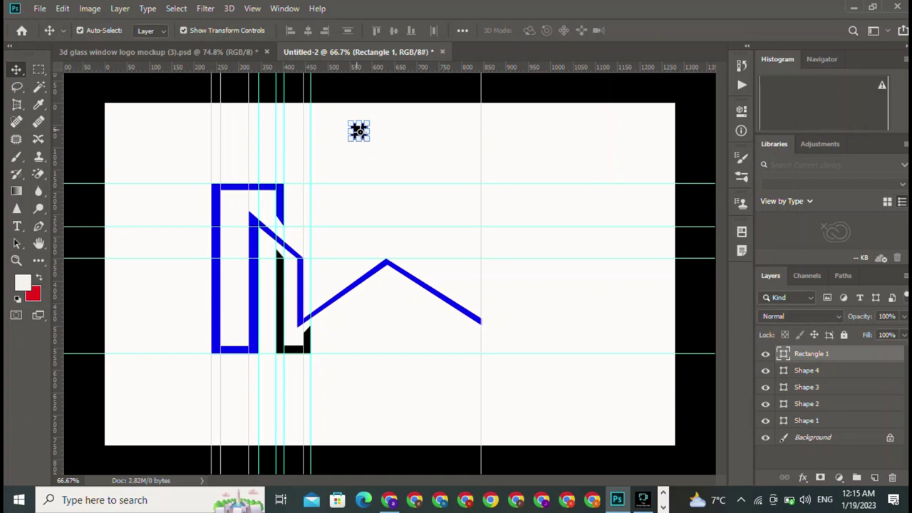
key("ctrl+t")
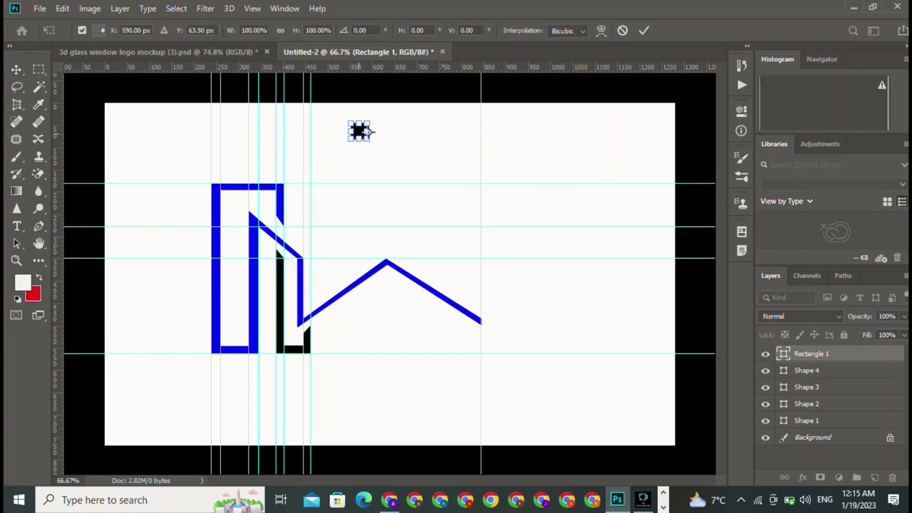
left_click_drag(370, 131, 369, 132)
key("ctrl+z")
key("Return")
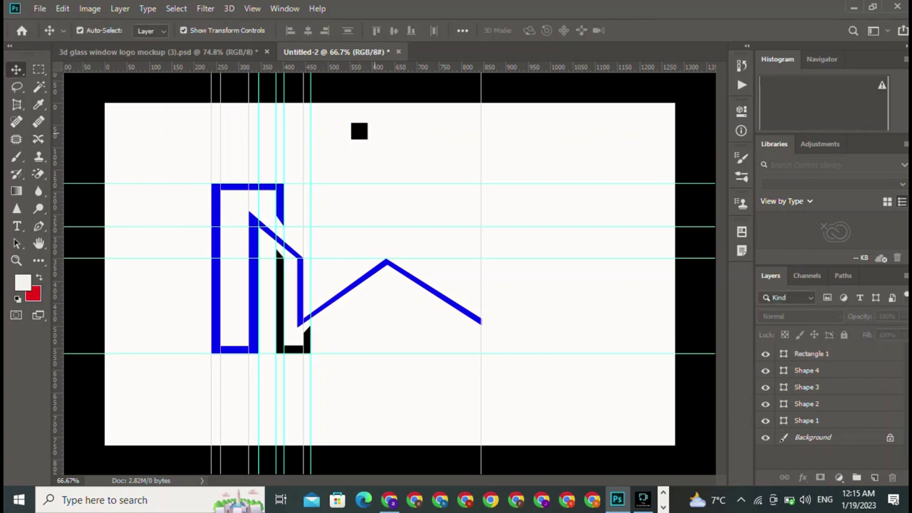
key("ctrl")
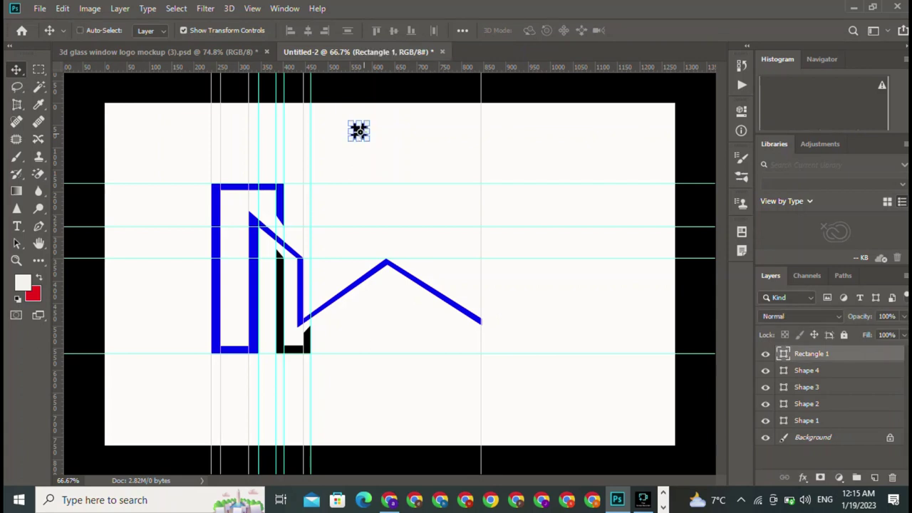
- Duplicate the black square three times into a 2×2 window grid
left_click_drag(358, 130, 388, 273)
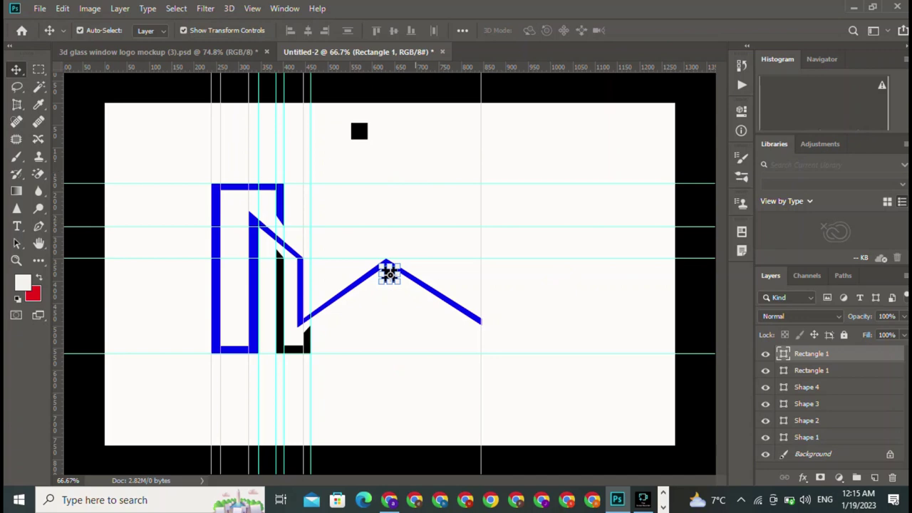
mouse_move(389, 273)
left_mouse_down()
mouse_move(370, 131)
mouse_move(381, 130)
left_mouse_up()
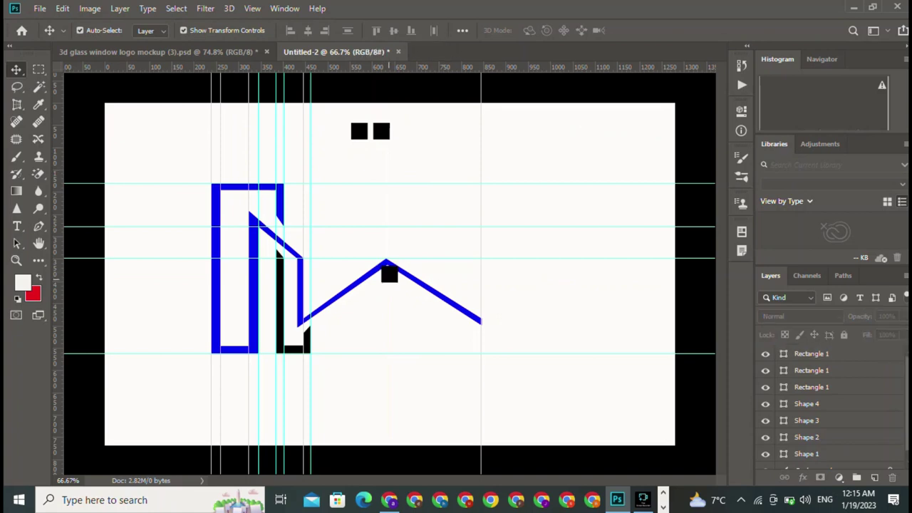
left_click_drag(388, 273, 358, 151)
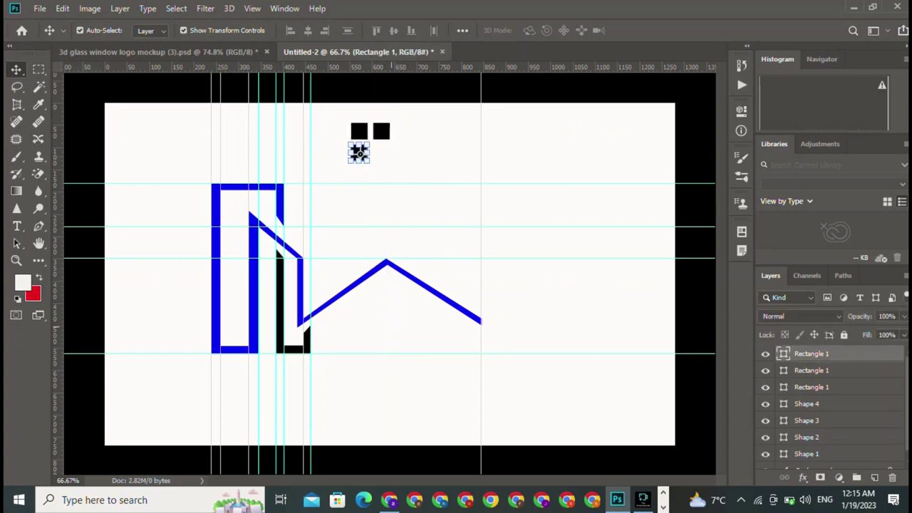
key("ctrl+v")
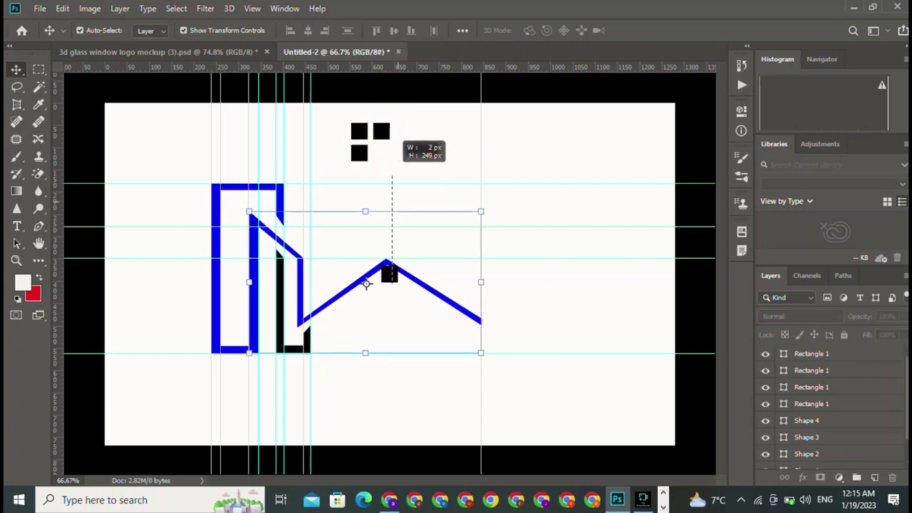
left_click(417, 150)
mouse_move(390, 274)
left_mouse_down()
mouse_move(382, 135)
mouse_move(378, 153)
left_mouse_up()
left_click(423, 172)
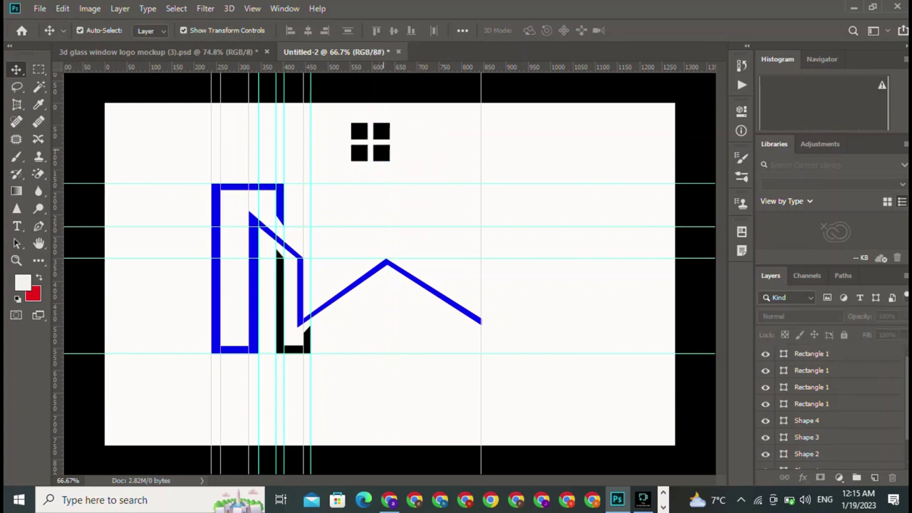
- Realign the bottom-right square, then select all four window squares together
left_click(812, 353)
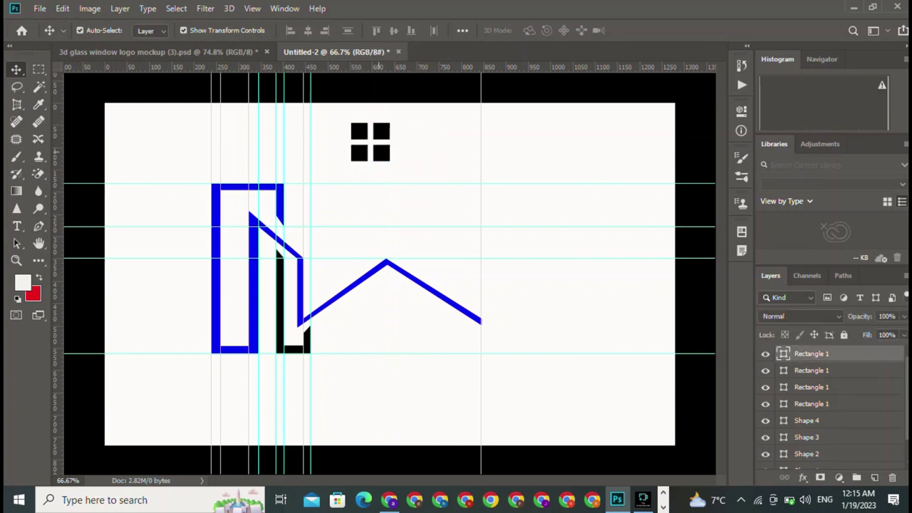
left_click_drag(380, 152, 382, 153)
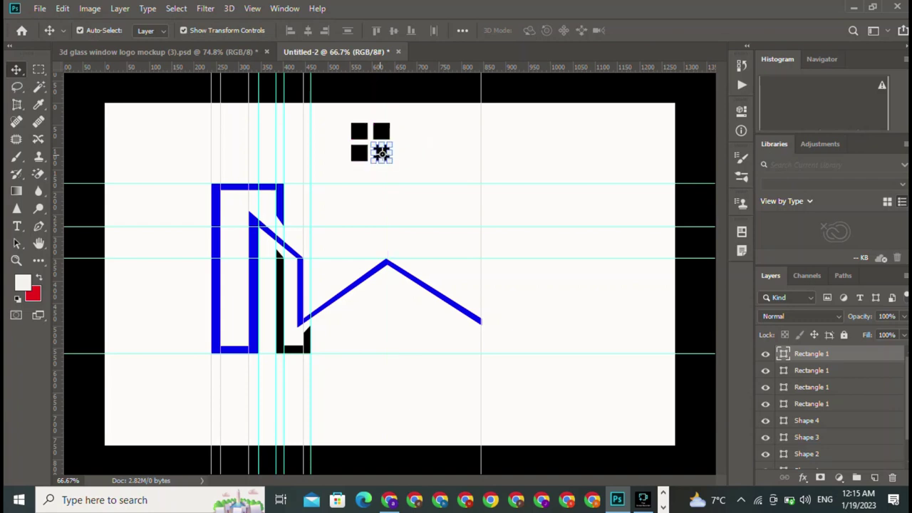
key("ctrl+t")
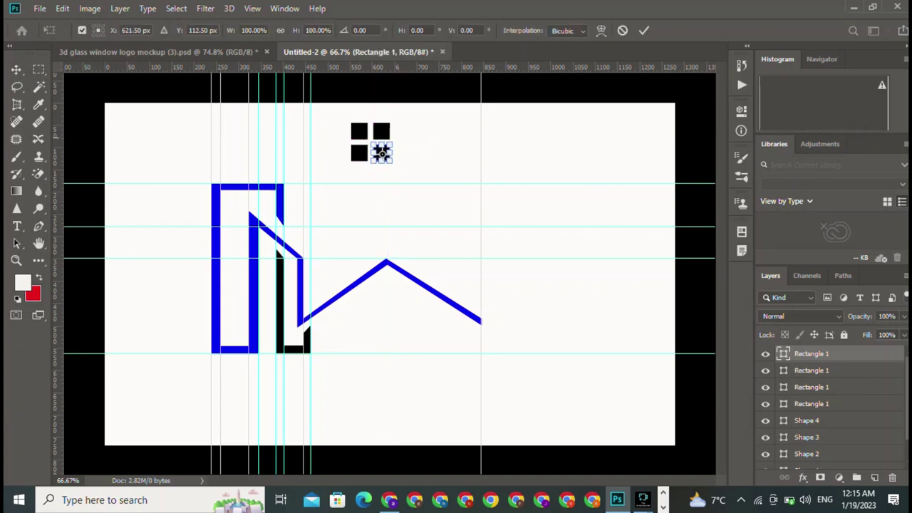
key("Return")
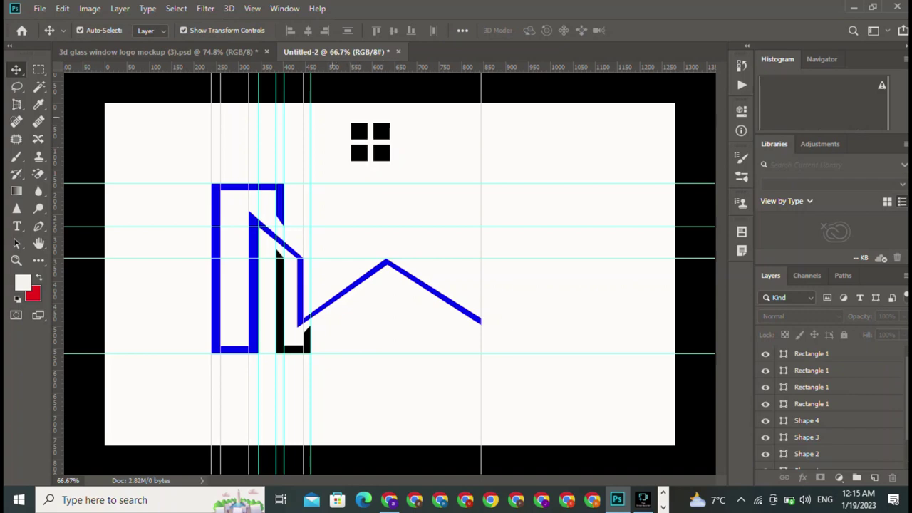
left_click_drag(334, 116, 423, 196)
- Free-transform the four black squares together, drag them under the roof peak, and nudge them centered
key("ctrl+t")
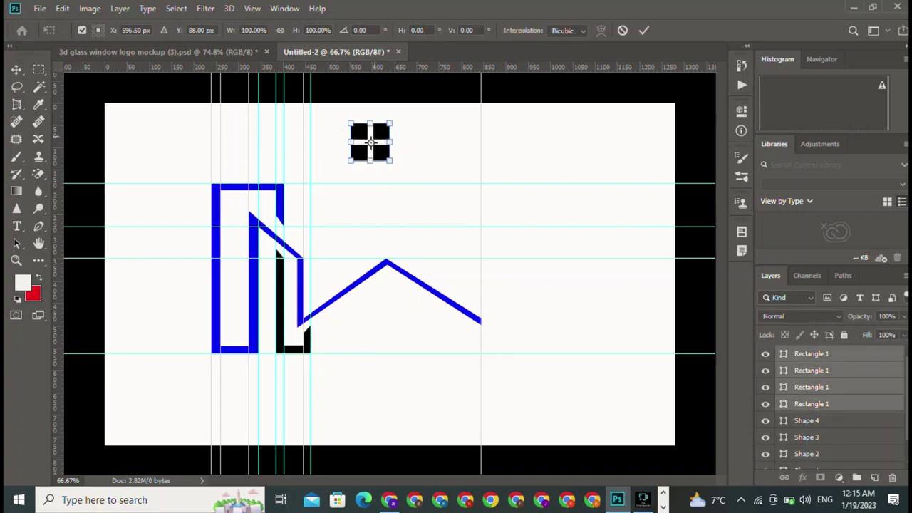
mouse_move(370, 142)
left_mouse_down()
mouse_move(406, 251)
mouse_move(397, 234)
left_mouse_up()
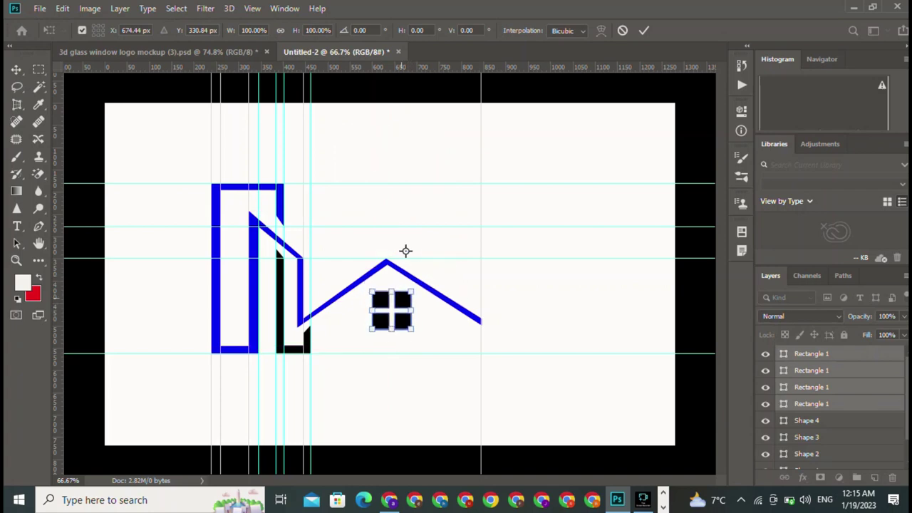
key("Left")
key("Left")
key("Left")
key("Left")
key("Left")
key("Left")
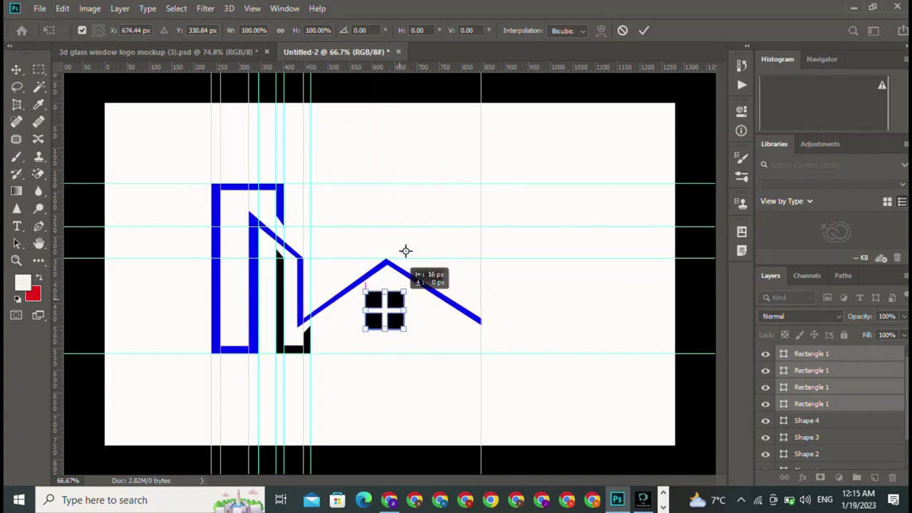
key("Right")
key("Right")
key("Right")
key("Left")
key("Left")
key("Left")
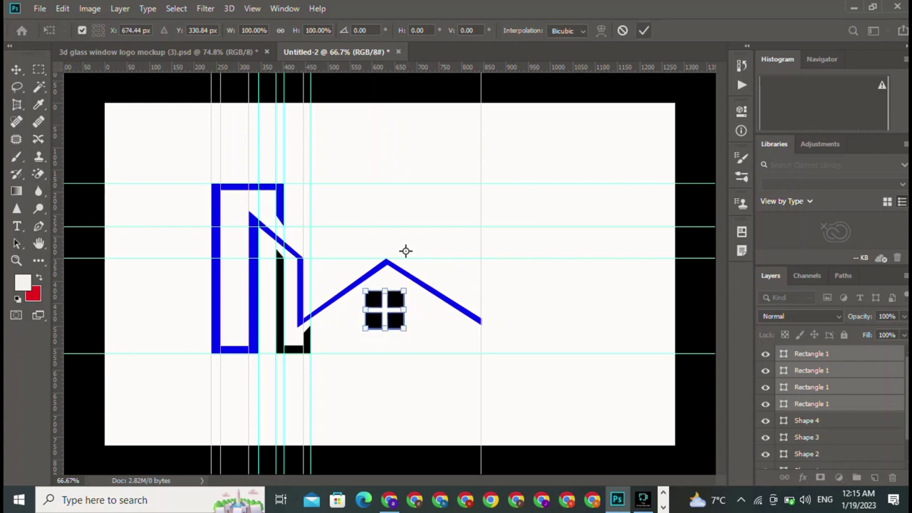
key("Return")
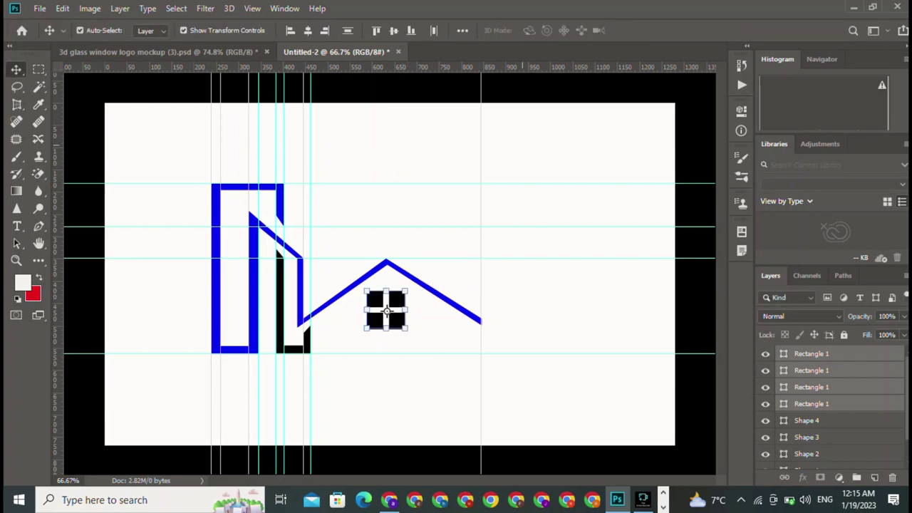
- Deselect the squares, turn off automatic layer picking, and zoom in on the roof and window
left_click(370, 399)
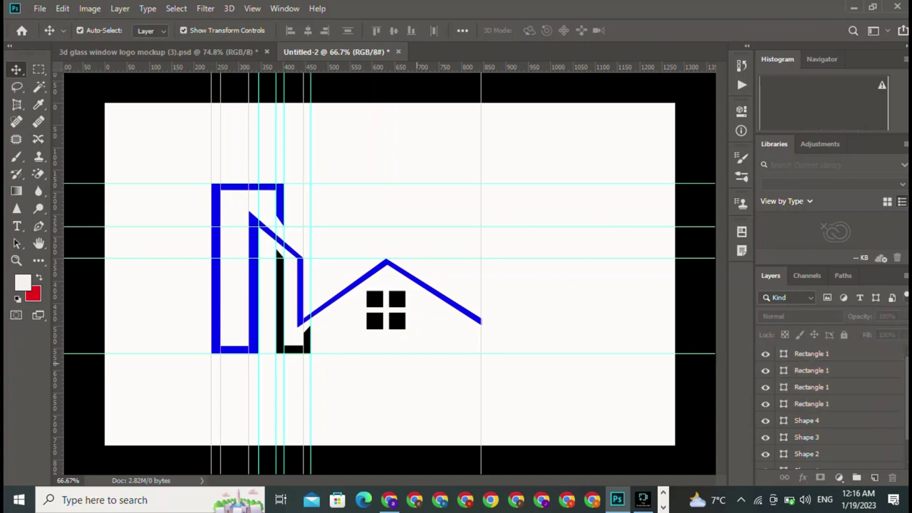
left_click(79, 30)
key("ctrl+plus")
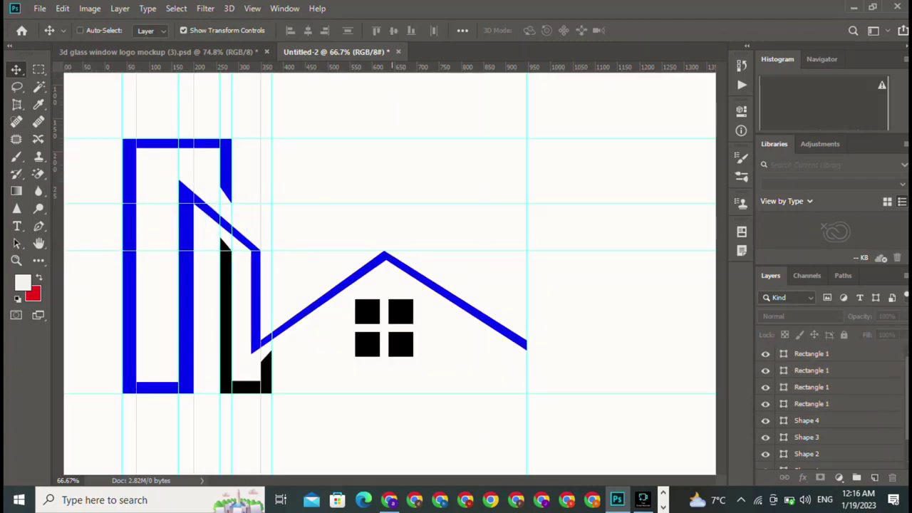
key("ctrl+plus")
key("ctrl+plus")
scroll(390, 274, "down", 3)
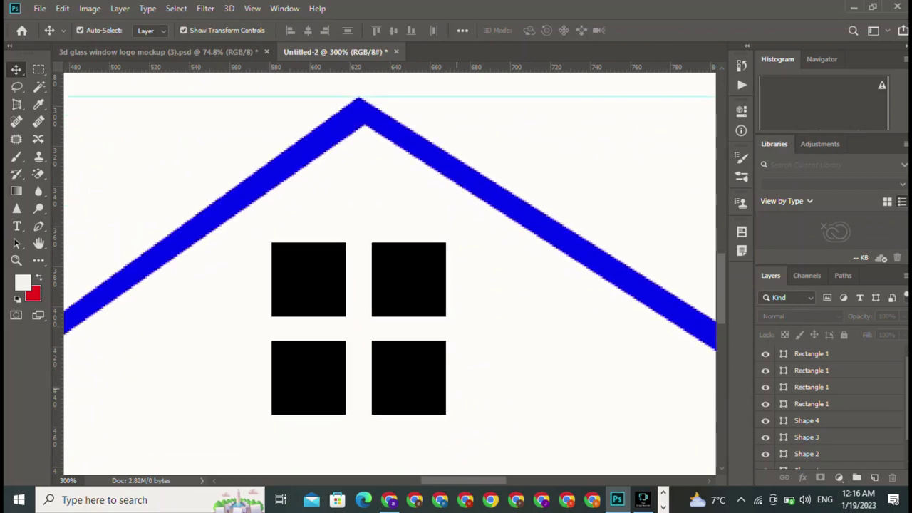
left_click(303, 263)
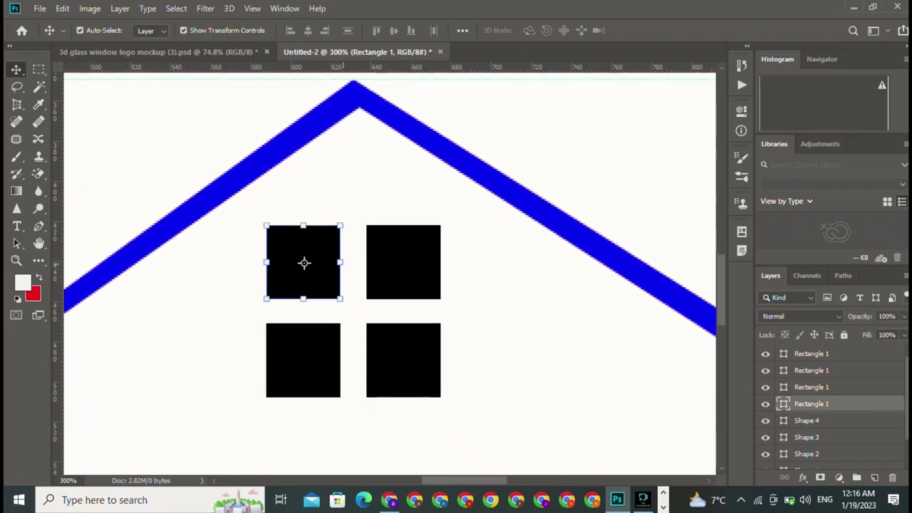
left_click(355, 261, "shift")
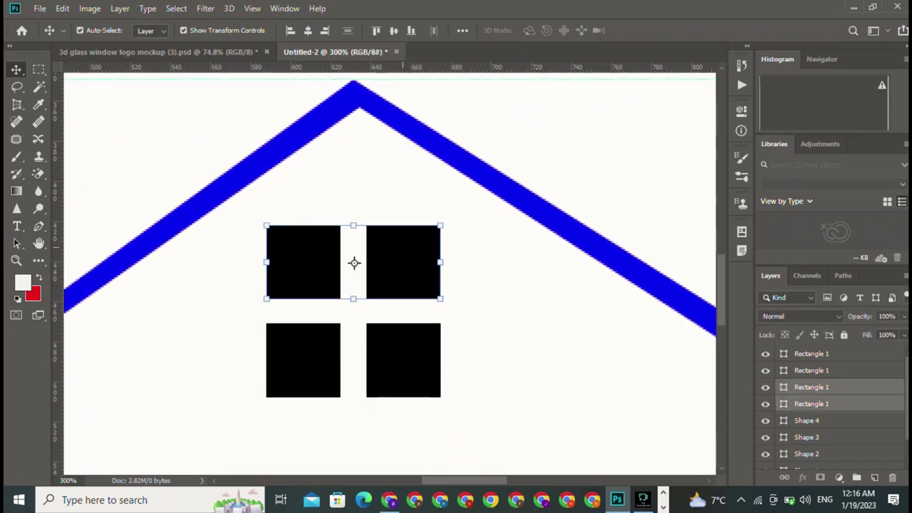
left_click(354, 312, "shift")
left_click(355, 312, "shift")
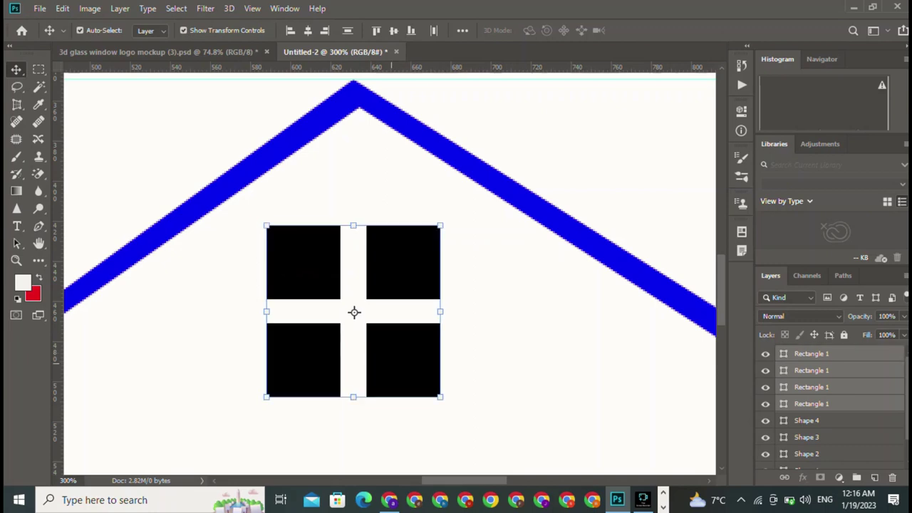
left_click(354, 312)
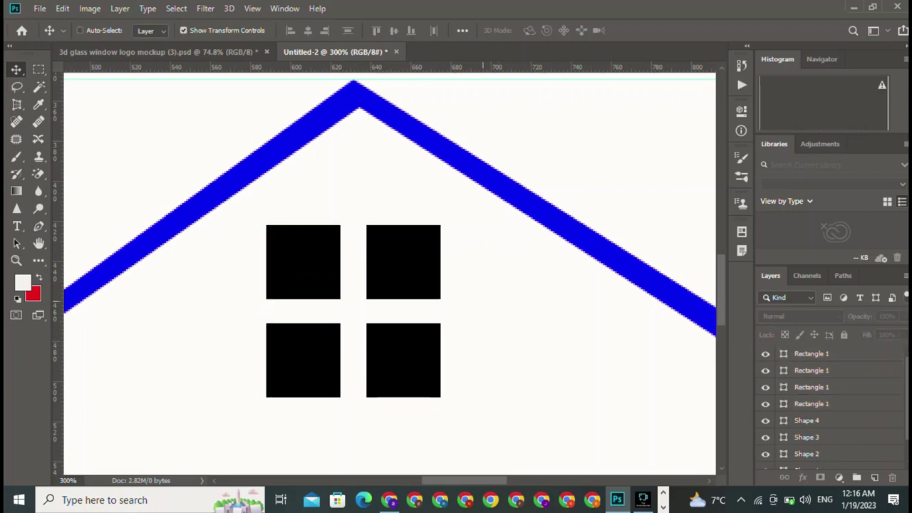
key("ctrl+minus")
key("ctrl+minus")
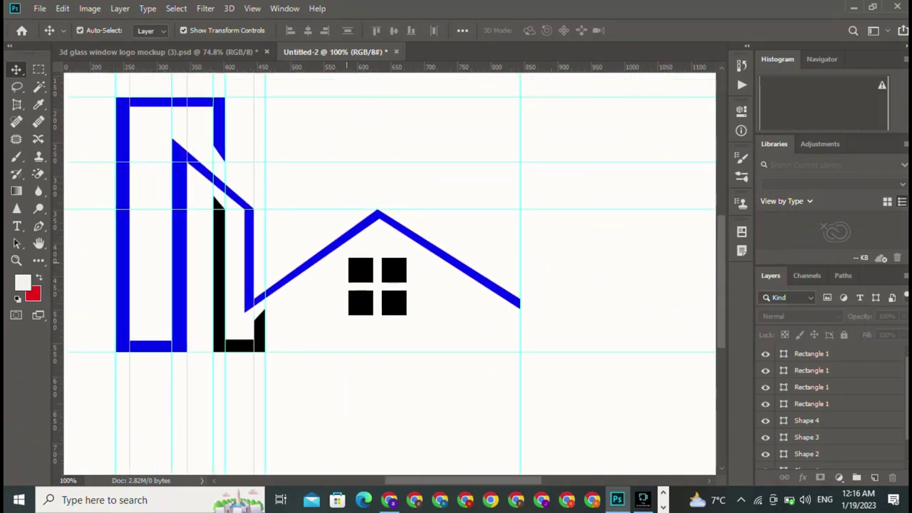